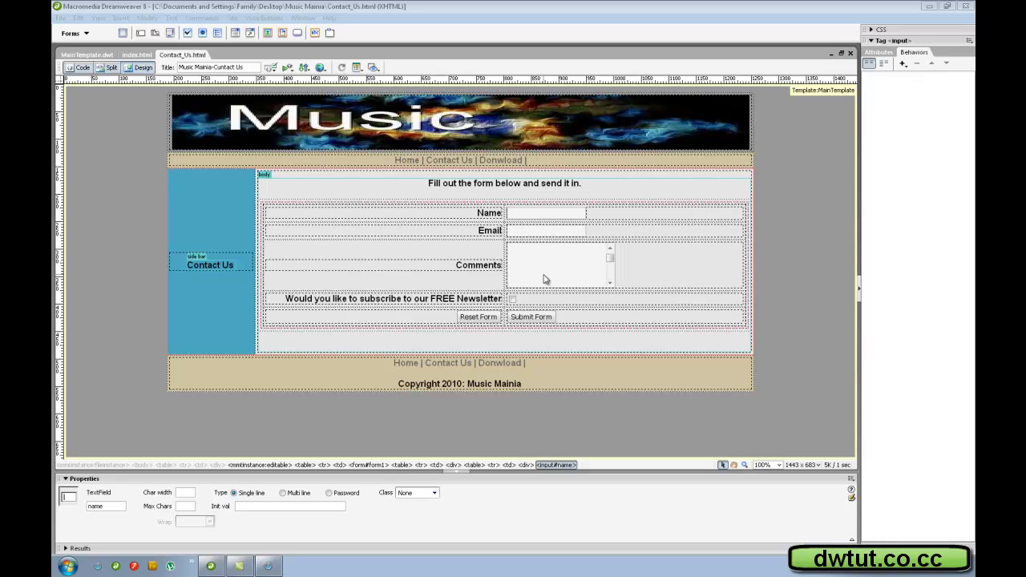
{"action": "left_click", "coordinate": [553, 232]}
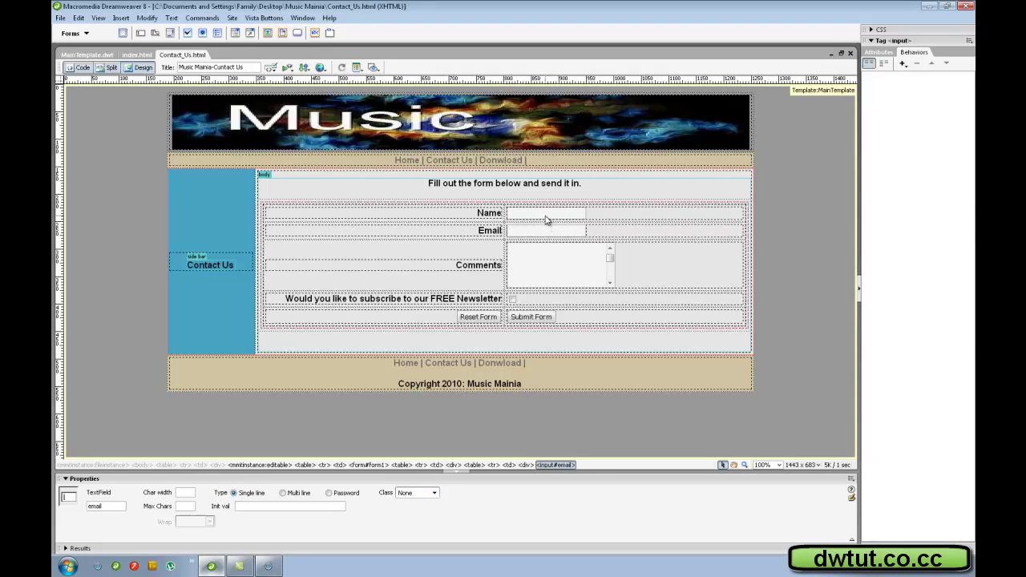
{"action": "left_click", "coordinate": [535, 214]}
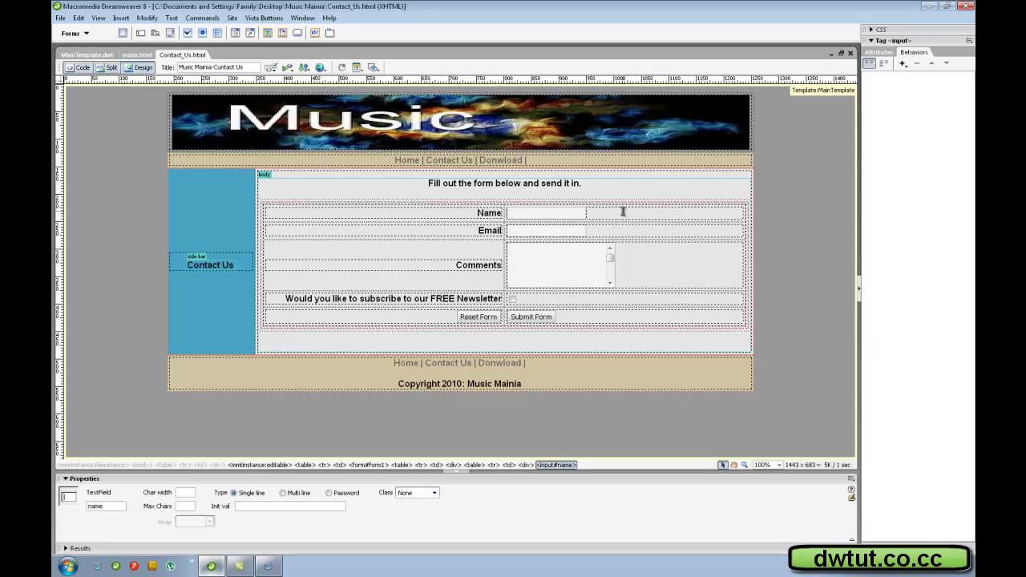
{"action": "left_click", "coordinate": [563, 234]}
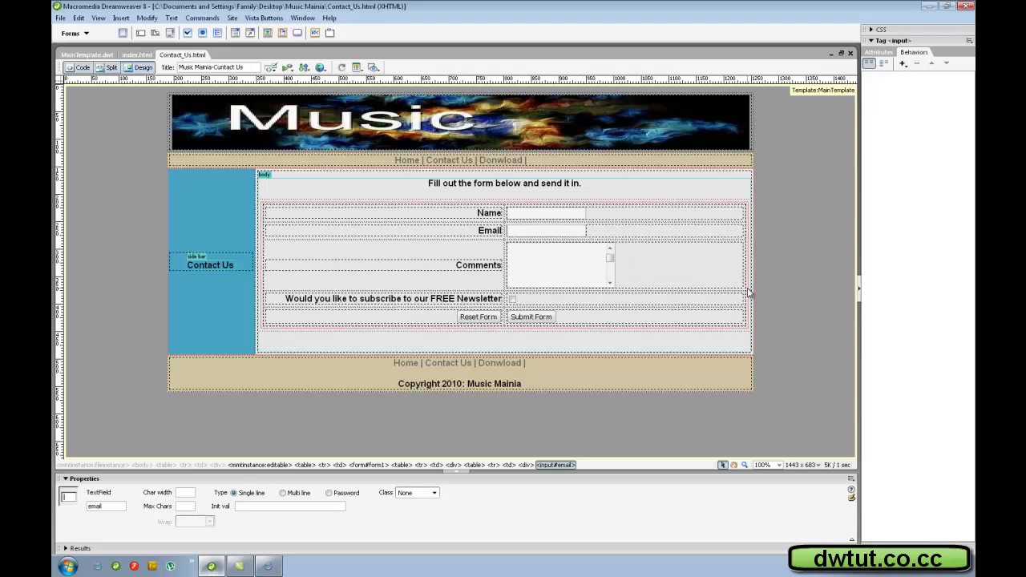
{"action": "left_click", "coordinate": [568, 214]}
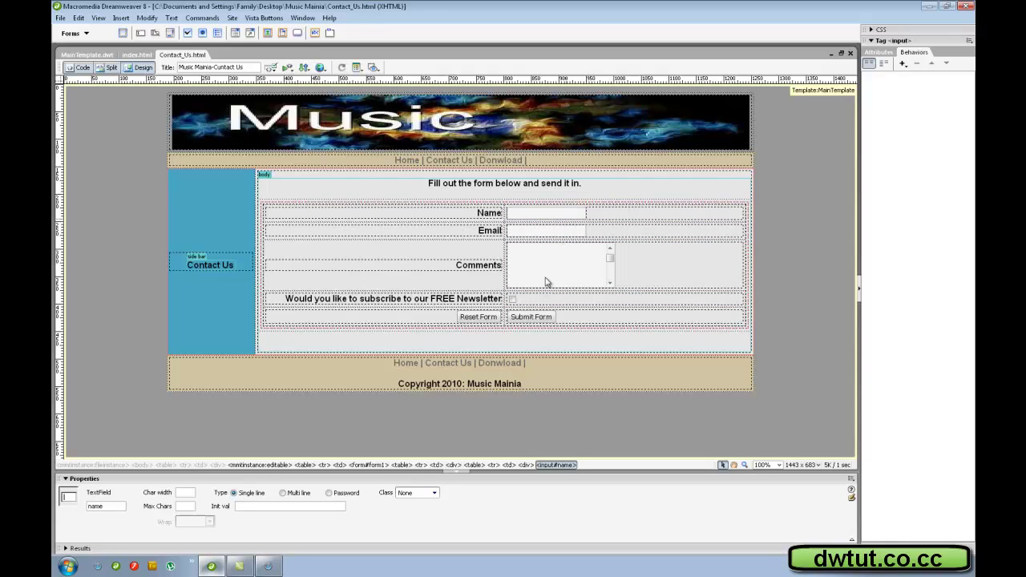
Step: Add a Validate Form behavior to the Submit Form button and make the name field required
{"action": "left_click", "coordinate": [528, 318]}
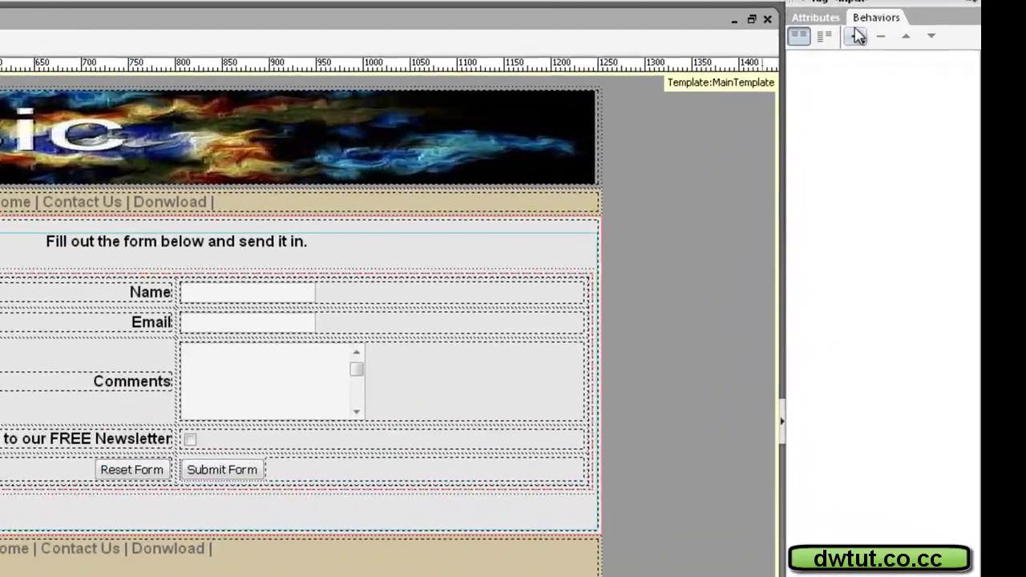
{"action": "left_click", "coordinate": [904, 63]}
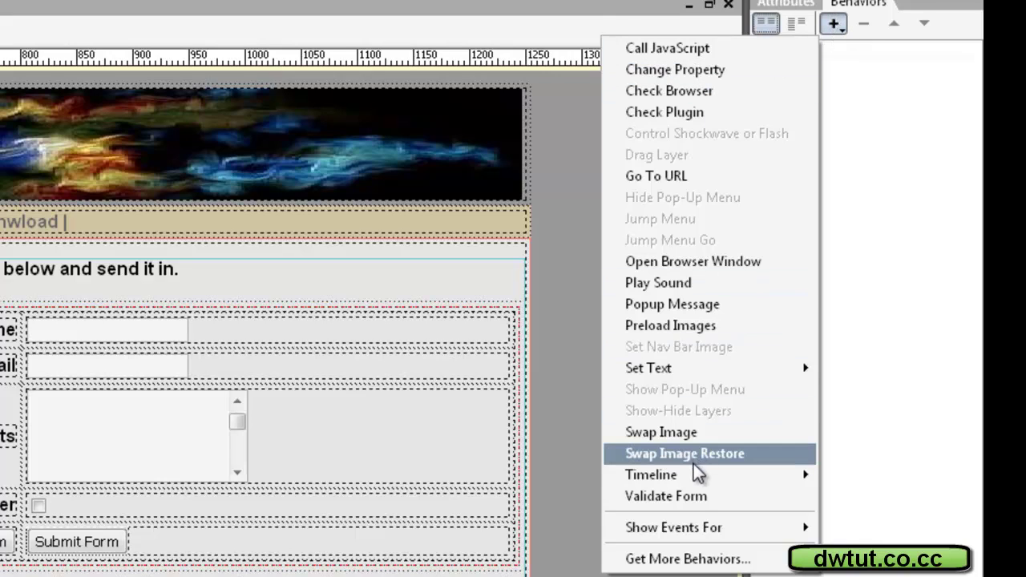
{"action": "left_click", "coordinate": [682, 502]}
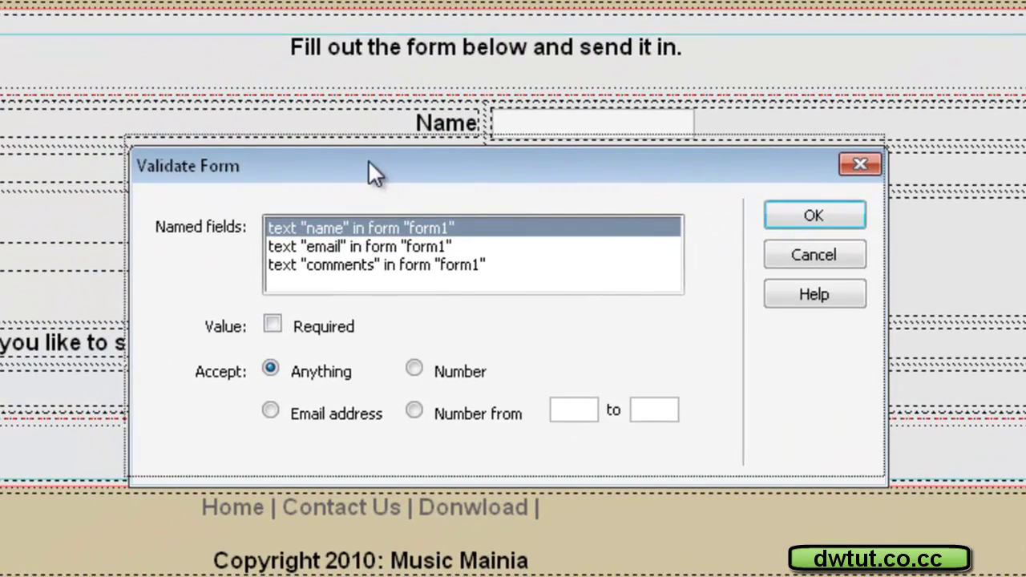
{"action": "mouse_move", "coordinate": [369, 160]}
{"action": "left_mouse_down"}
{"action": "mouse_move", "coordinate": [365, 131]}
{"action": "mouse_move", "coordinate": [358, 146]}
{"action": "left_mouse_up"}
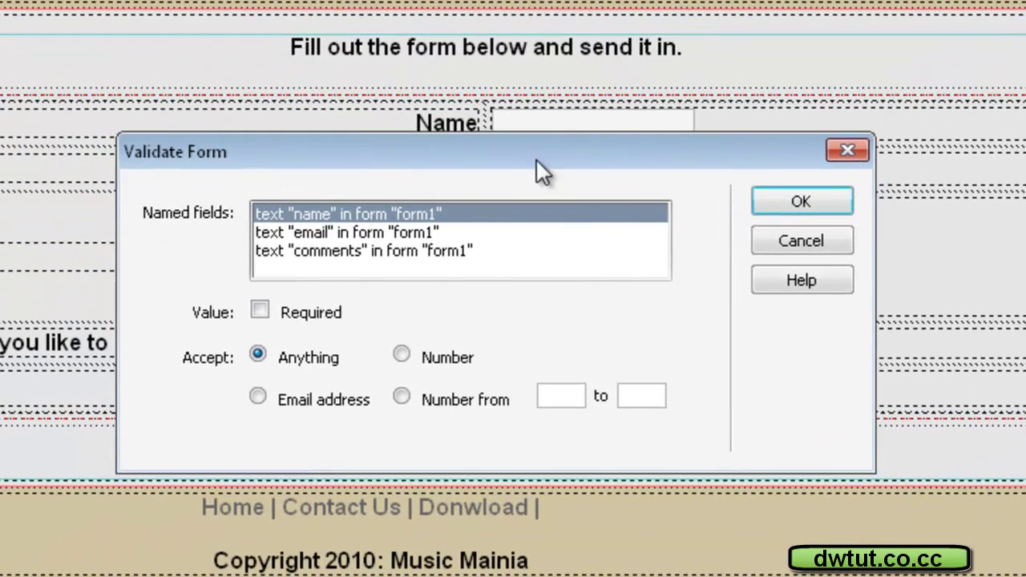
{"action": "left_click_drag", "start_coordinate": [430, 142], "coordinate": [458, 220]}
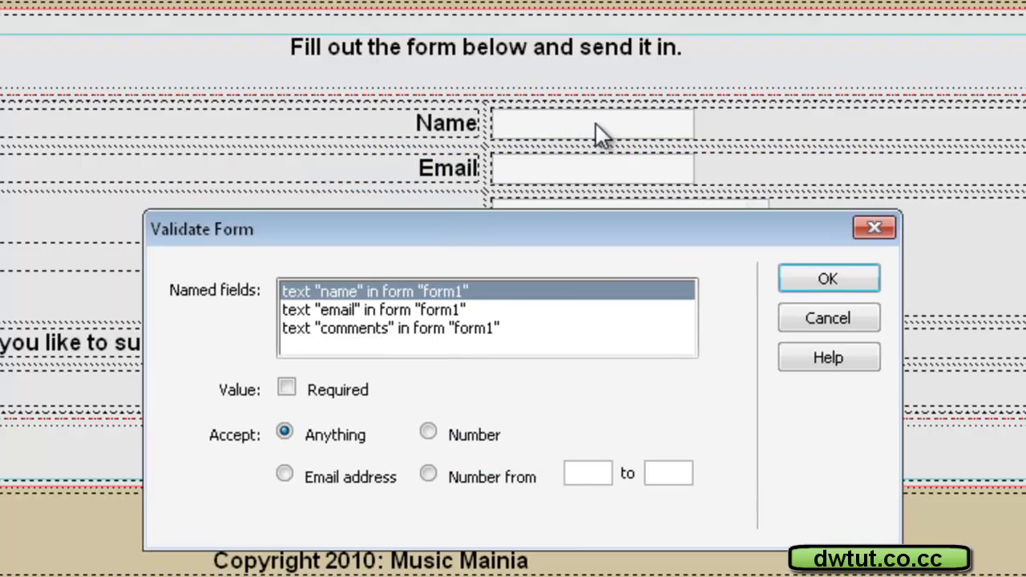
{"action": "left_click", "coordinate": [286, 386]}
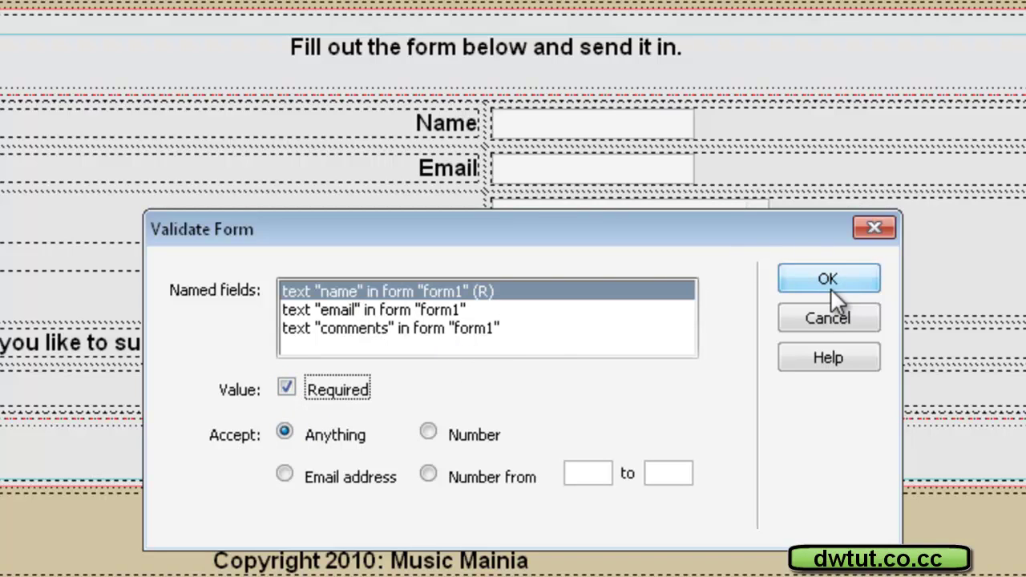
Step: Make the email field required, accepting only an email address, leave the comments field optional, and apply the validation
{"action": "left_click", "coordinate": [391, 311]}
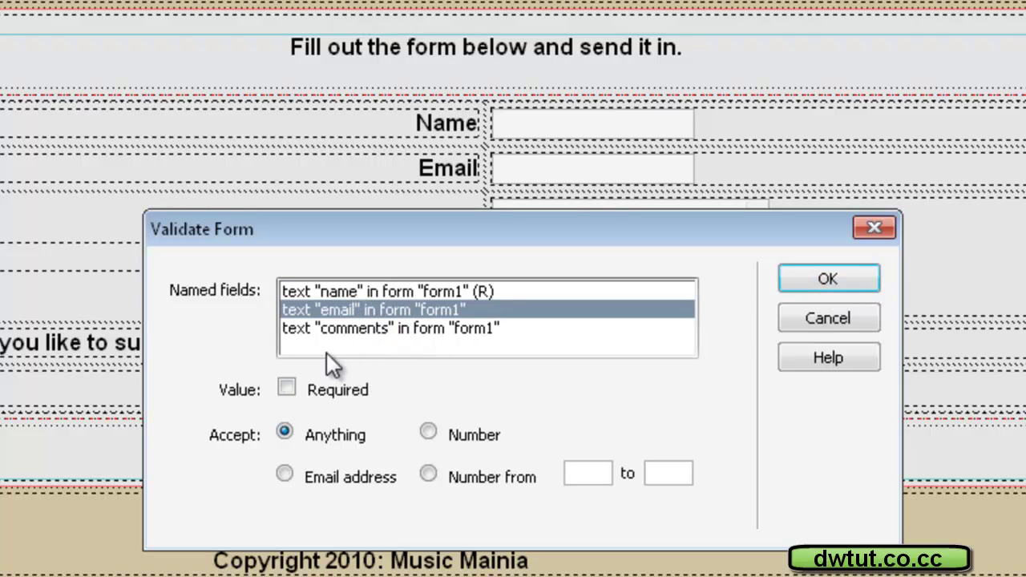
{"action": "left_click", "coordinate": [288, 389]}
{"action": "left_click", "coordinate": [286, 475]}
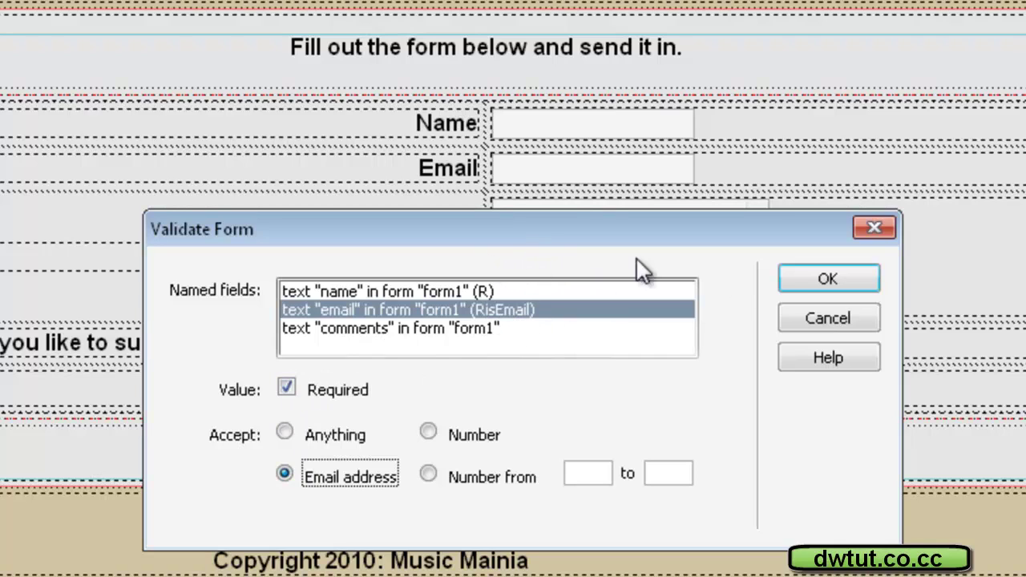
{"action": "left_click", "coordinate": [423, 329]}
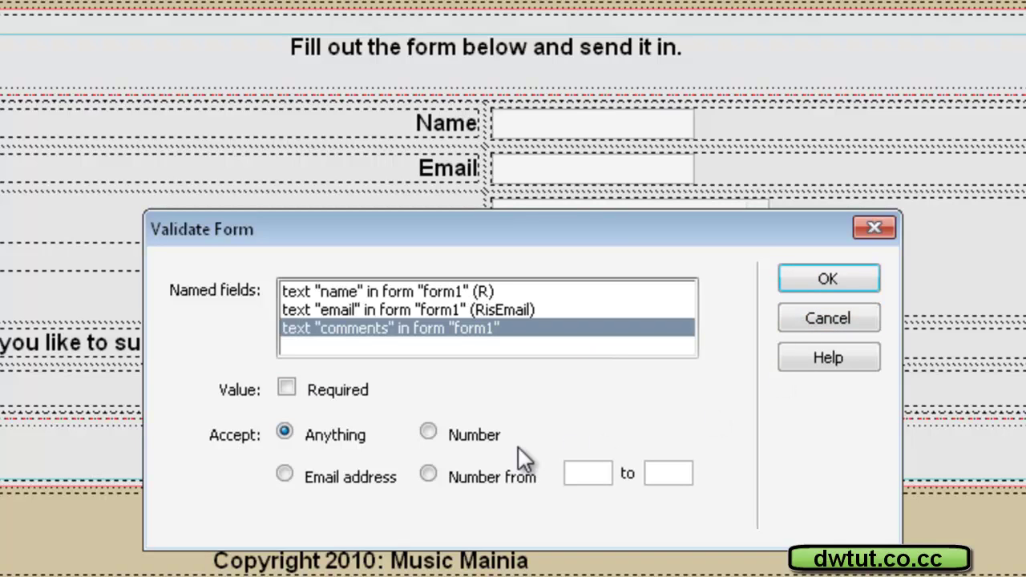
{"action": "left_click", "coordinate": [804, 280]}
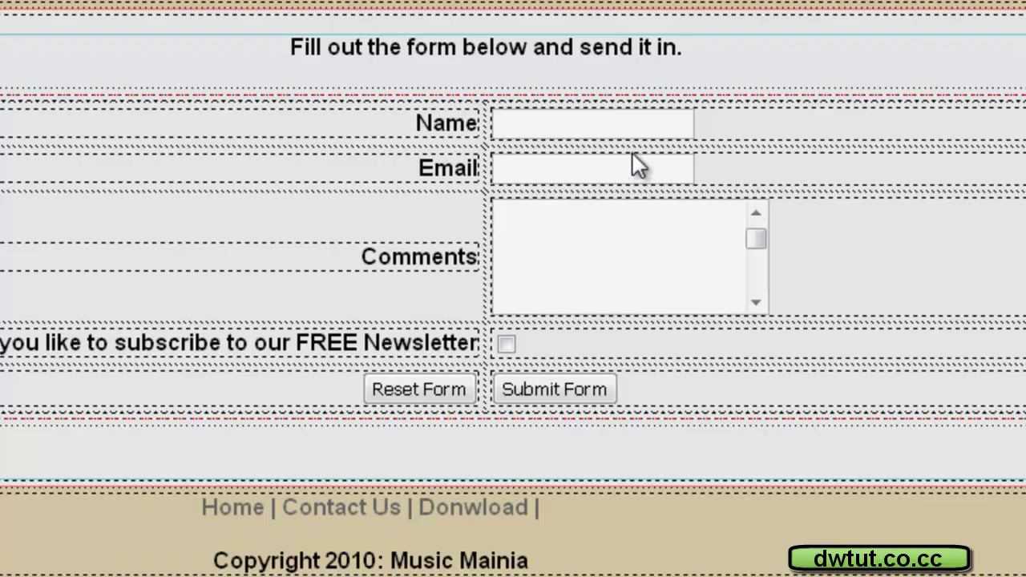
Step: Insert an asterisk in front of the Name and Email labels in the form
{"action": "left_click", "coordinate": [416, 135]}
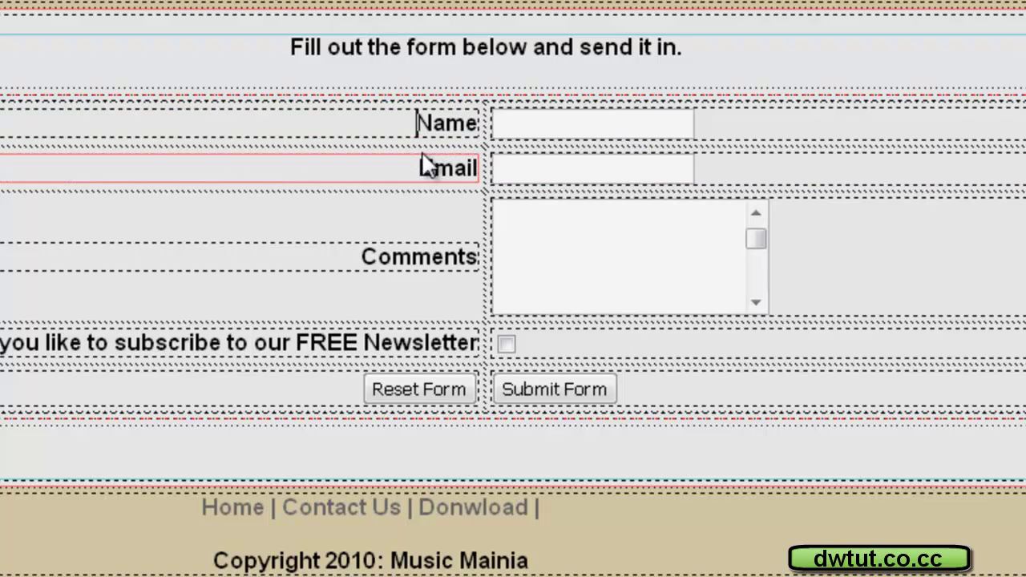
{"action": "type", "text": "*"}
{"action": "left_click", "coordinate": [416, 165]}
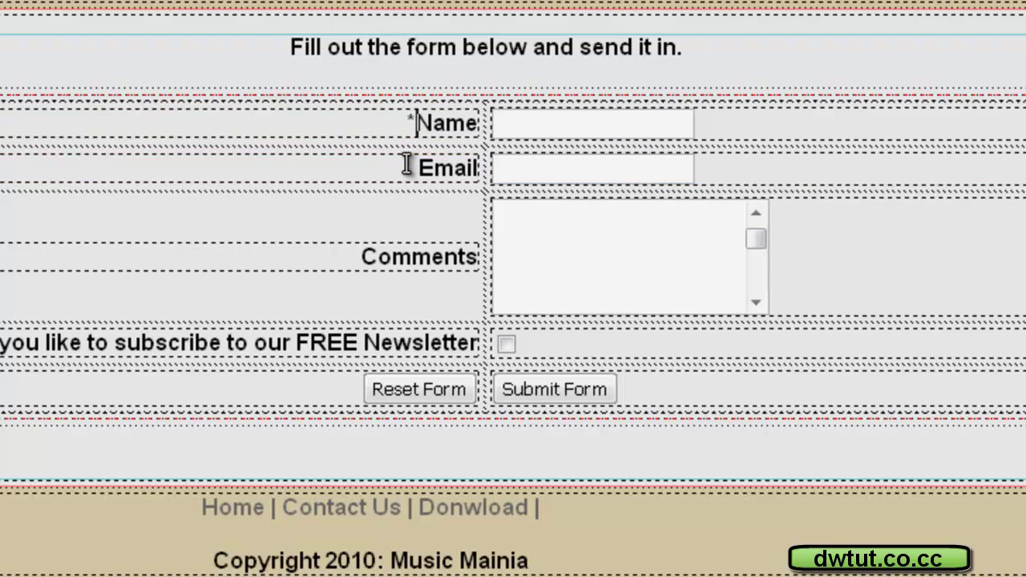
{"action": "type", "text": "*"}
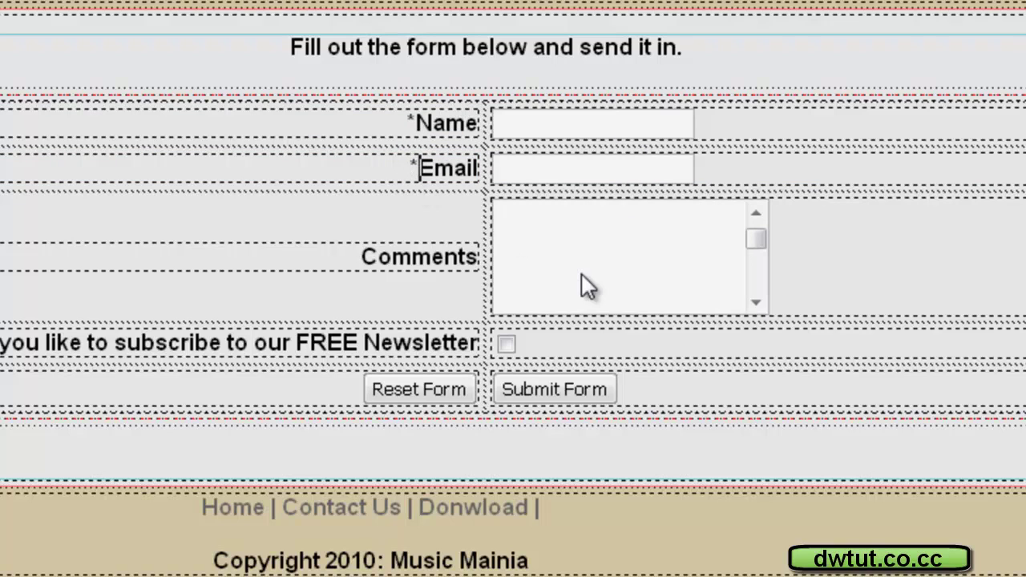
Step: Add the note "*Are Repuired" below the form's Reset and Submit buttons
{"action": "left_click", "coordinate": [504, 442]}
{"action": "type", "text": "*Are "}
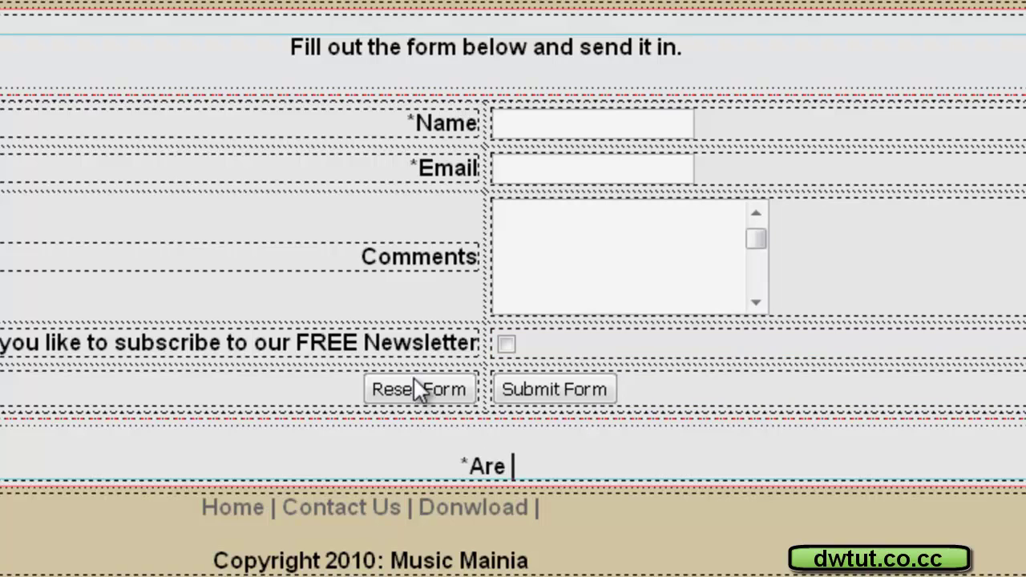
{"action": "type", "text": "Repuired"}
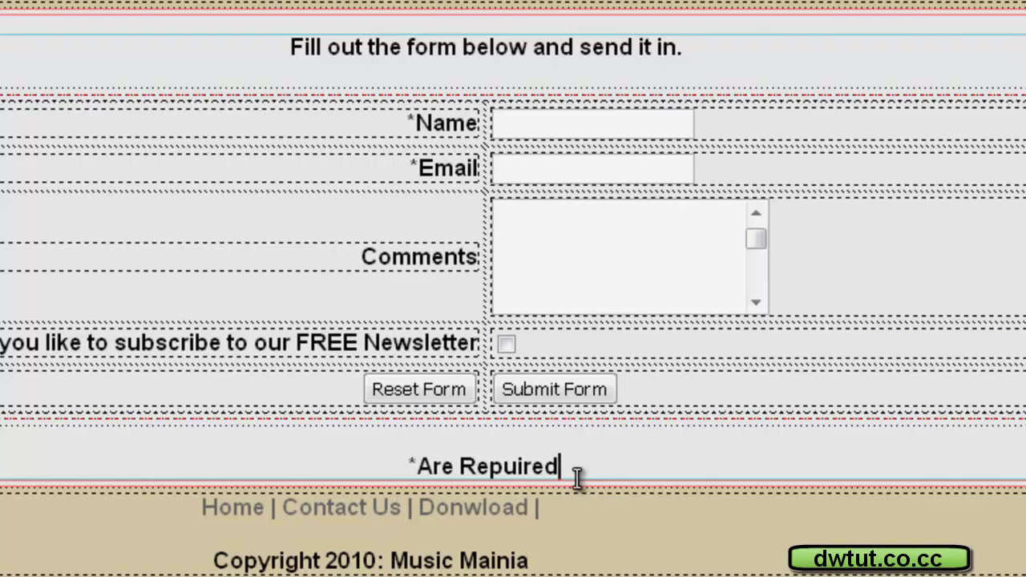
{"action": "left_click_drag", "start_coordinate": [576, 473], "coordinate": [424, 458]}
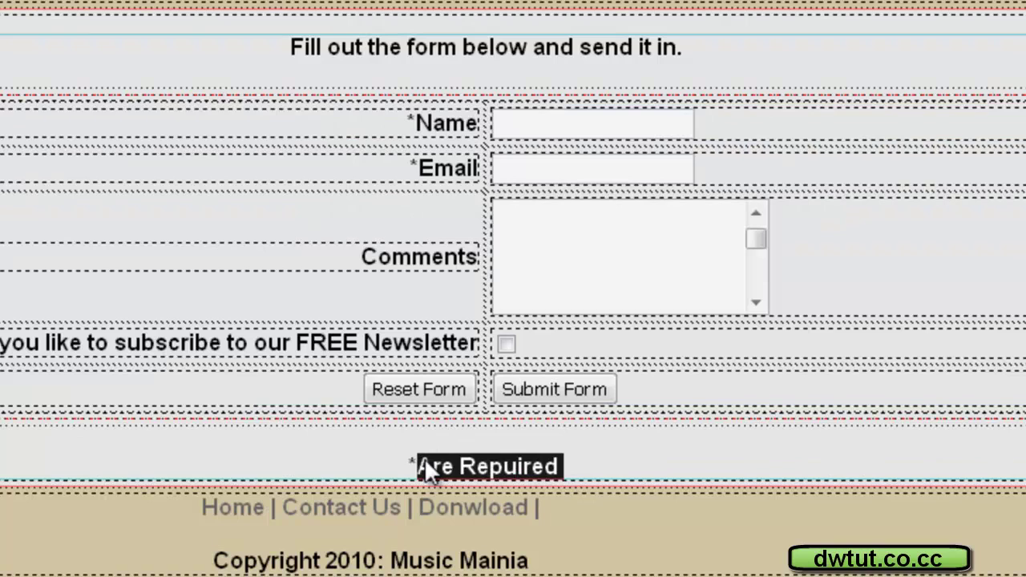
{"action": "left_click", "coordinate": [579, 450]}
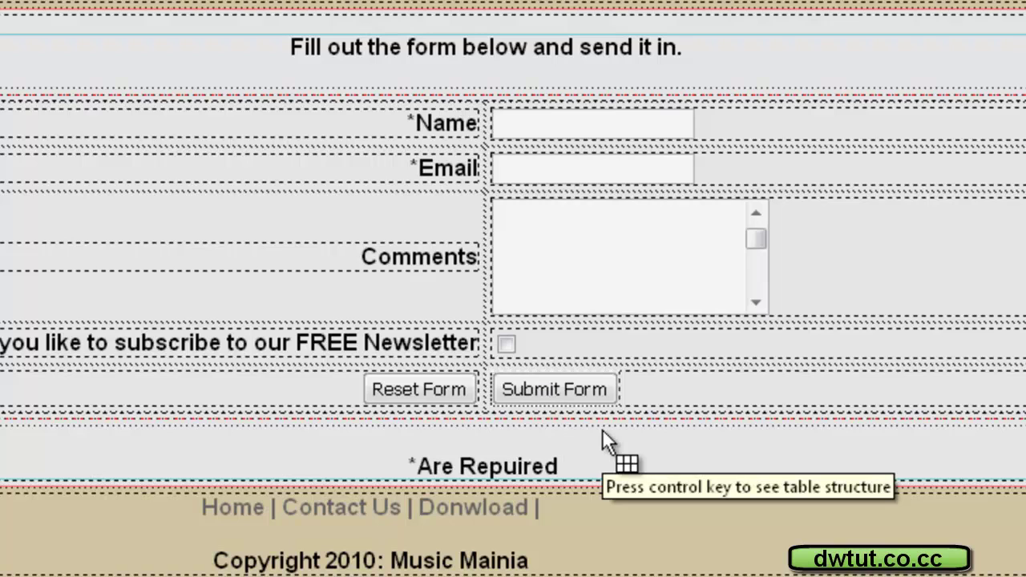
Step: Open the contact page in the browser and examine the asterisked labels and the note below the form
{"action": "key", "text": "ctrl+w"}
{"action": "left_click", "coordinate": [405, 334]}
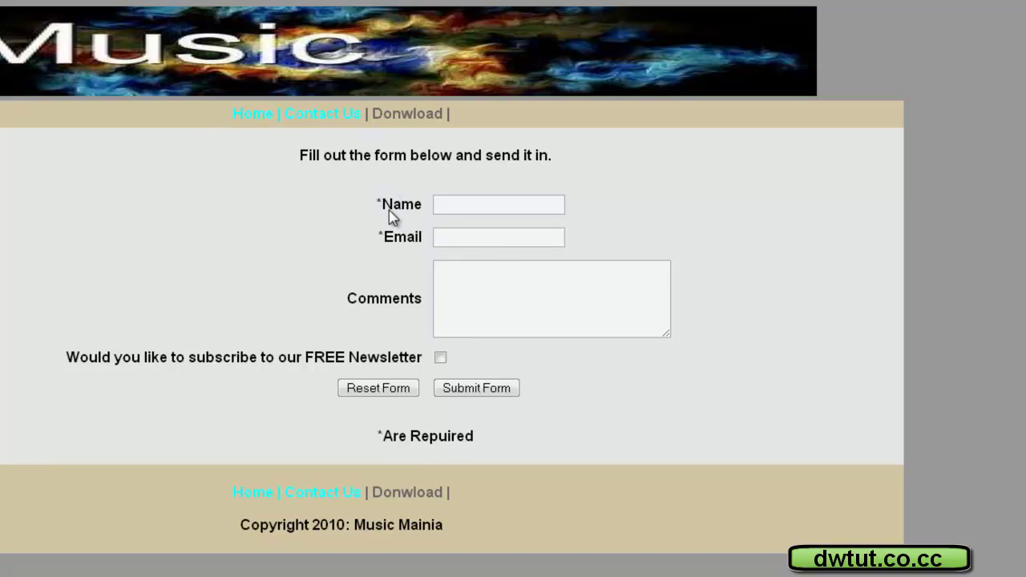
{"action": "left_click_drag", "start_coordinate": [385, 238], "coordinate": [378, 233]}
{"action": "left_click_drag", "start_coordinate": [374, 433], "coordinate": [422, 432]}
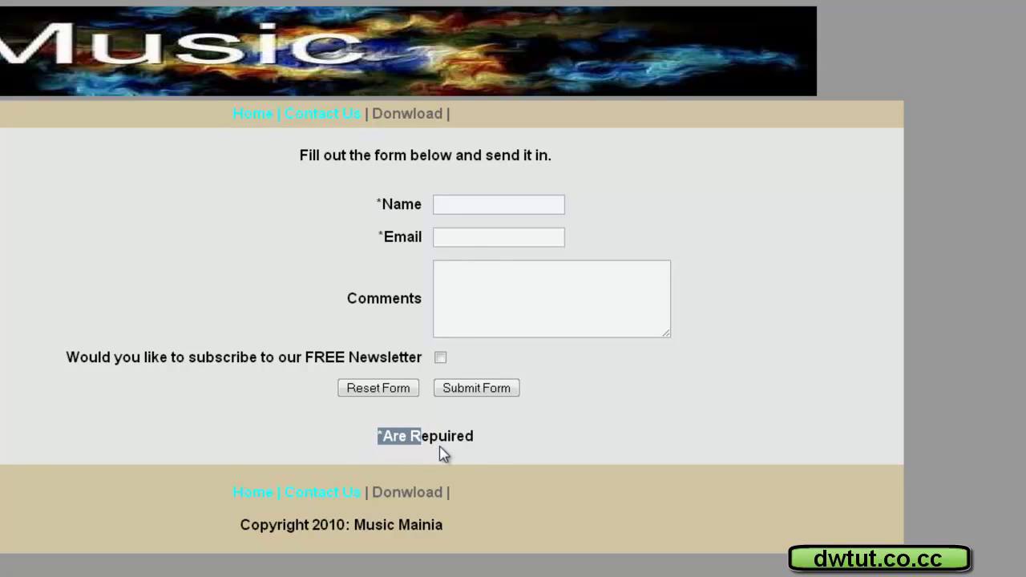
{"action": "left_click_drag", "start_coordinate": [437, 431], "coordinate": [430, 440]}
{"action": "left_click", "coordinate": [471, 450]}
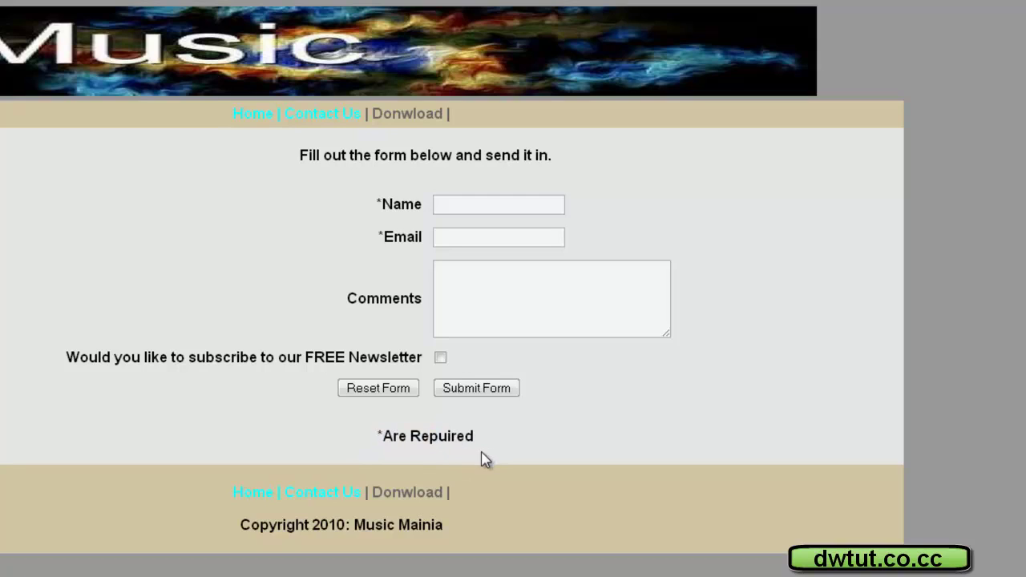
Step: Fill in the form with a first name, "mihnvsv" as the email and "vjkdnfvdz" as the comment, and opt in to the newsletter
{"action": "left_click", "coordinate": [459, 196]}
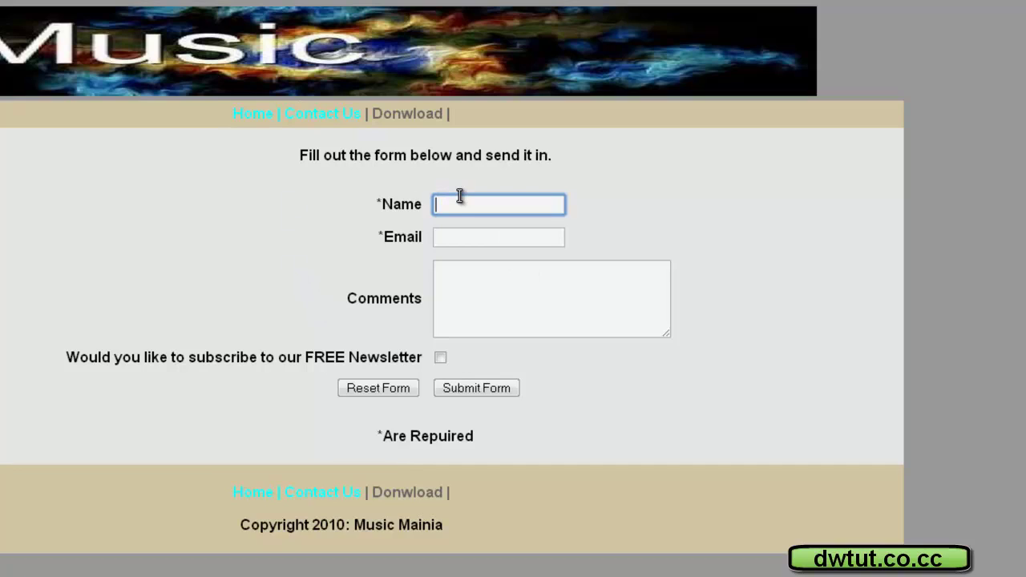
{"action": "type", "text": "Micaiah"}
{"action": "left_click", "coordinate": [473, 262]}
{"action": "left_click", "coordinate": [458, 237]}
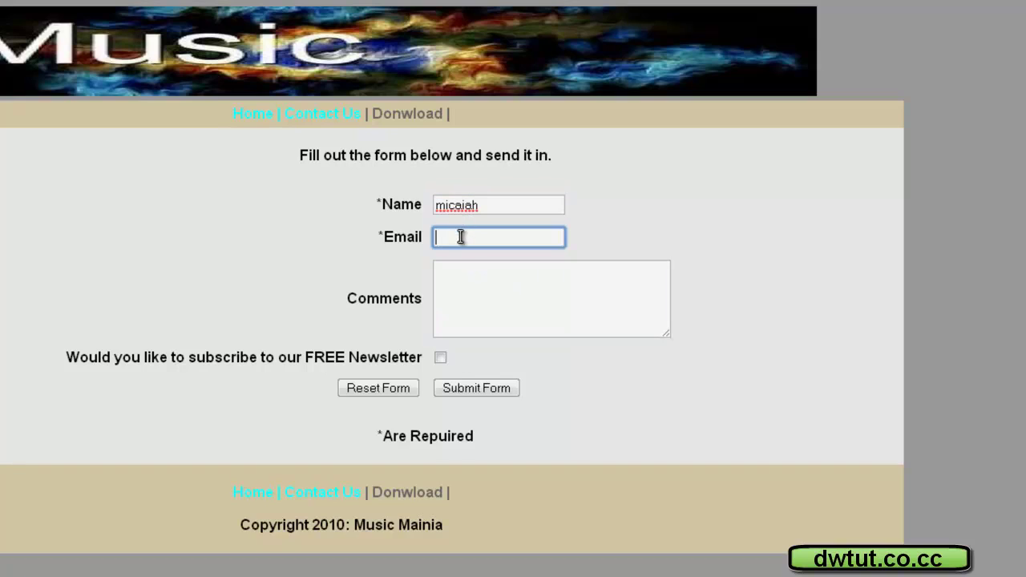
{"action": "type", "text": "mihnvsv"}
{"action": "left_click", "coordinate": [476, 292]}
{"action": "type", "text": "vjkdnfvdz"}
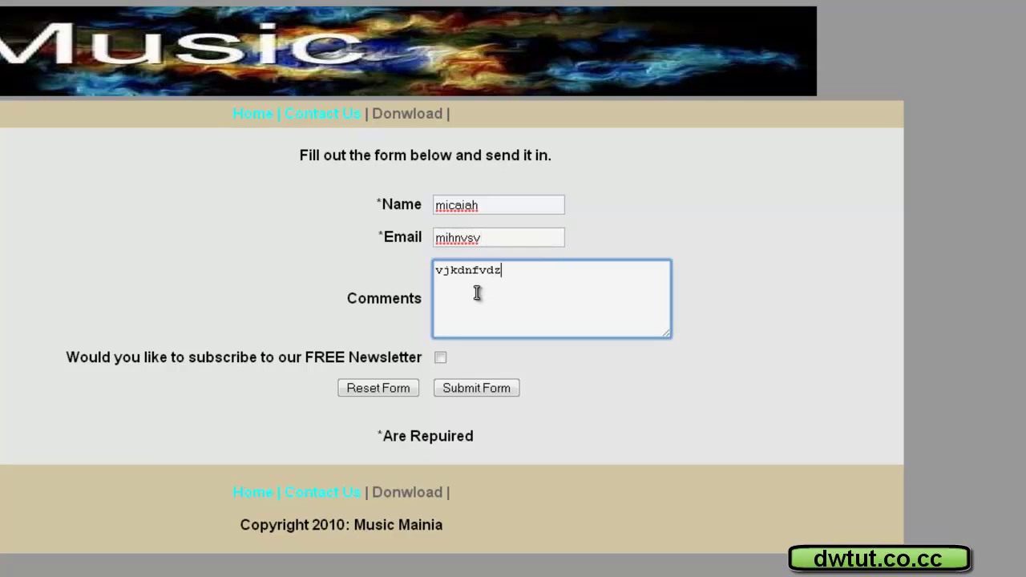
{"action": "left_click", "coordinate": [440, 358]}
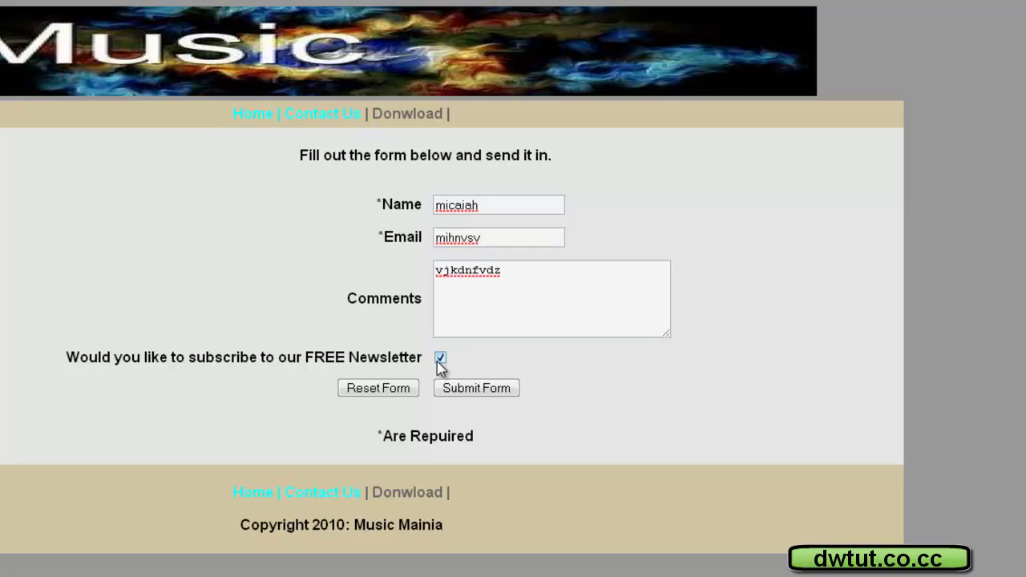
Step: Submit the filled-in form to test the validation and dismiss the resulting alert
{"action": "left_click", "coordinate": [474, 389]}
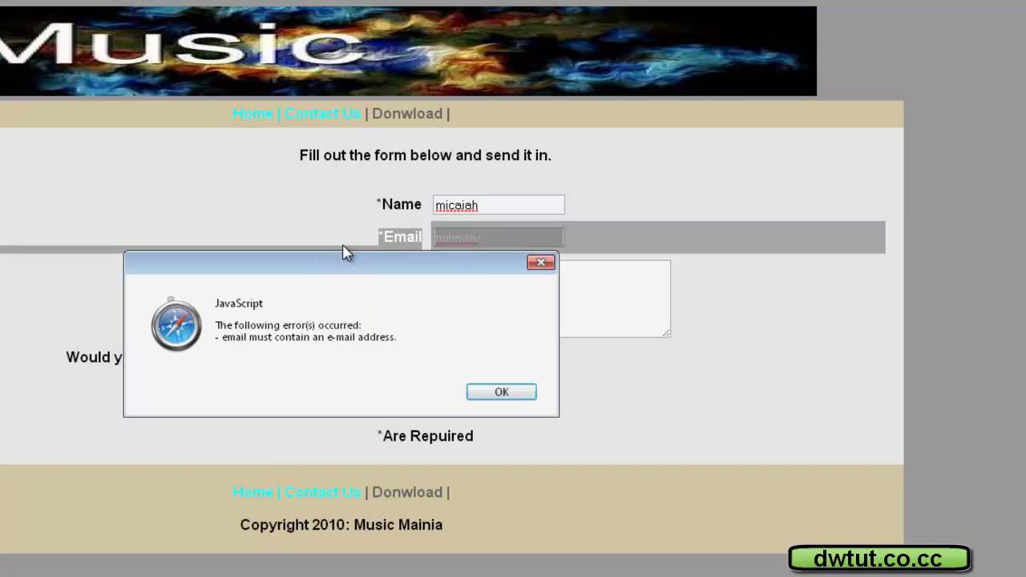
{"action": "left_click_drag", "start_coordinate": [332, 262], "coordinate": [363, 287]}
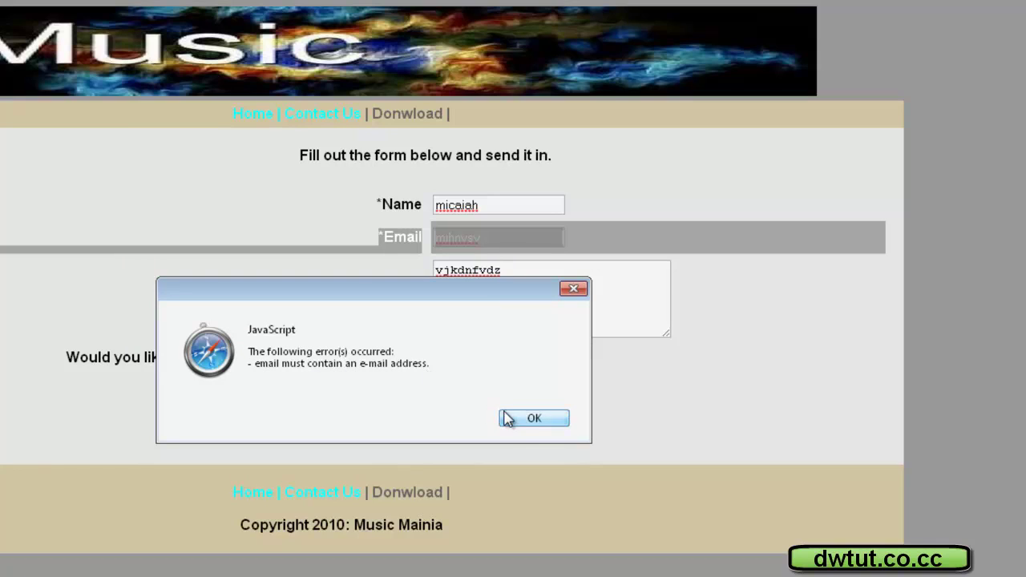
{"action": "left_click", "coordinate": [531, 423]}
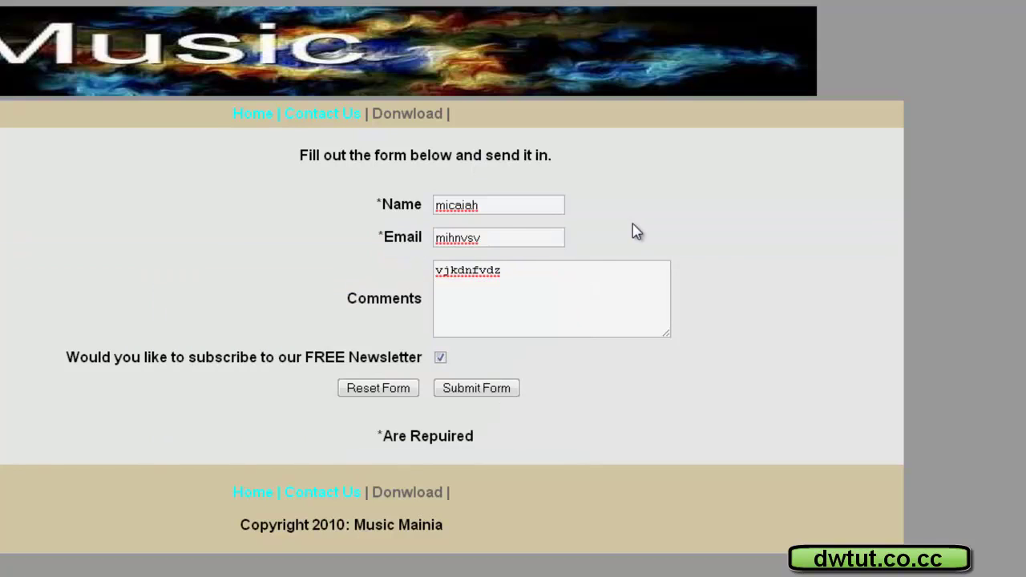
{"action": "left_click", "coordinate": [523, 240]}
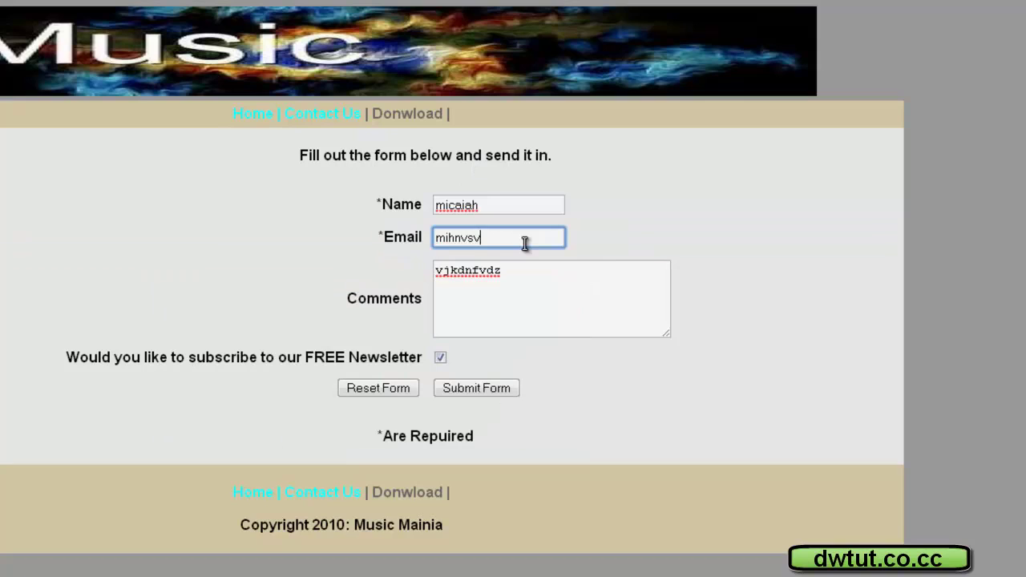
{"action": "left_click", "coordinate": [610, 281]}
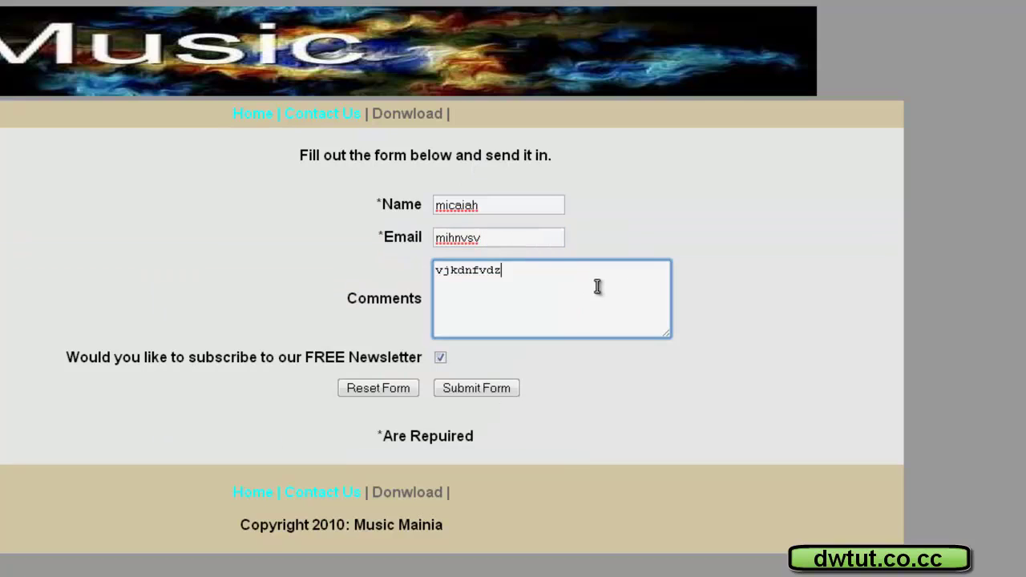
{"action": "left_click", "coordinate": [526, 239]}
{"action": "left_click_drag", "start_coordinate": [488, 237], "coordinate": [399, 259]}
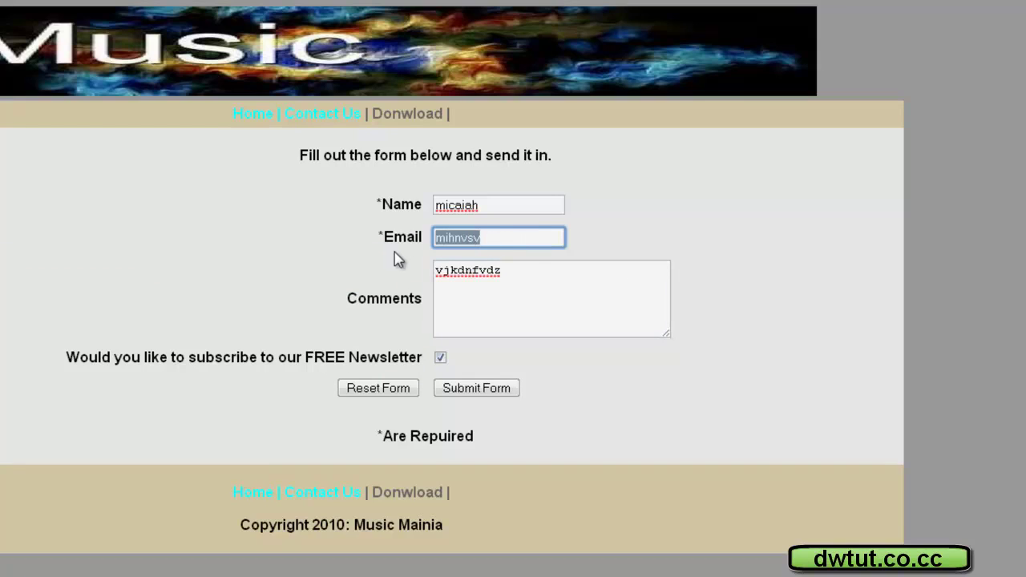
{"action": "left_click", "coordinate": [536, 270]}
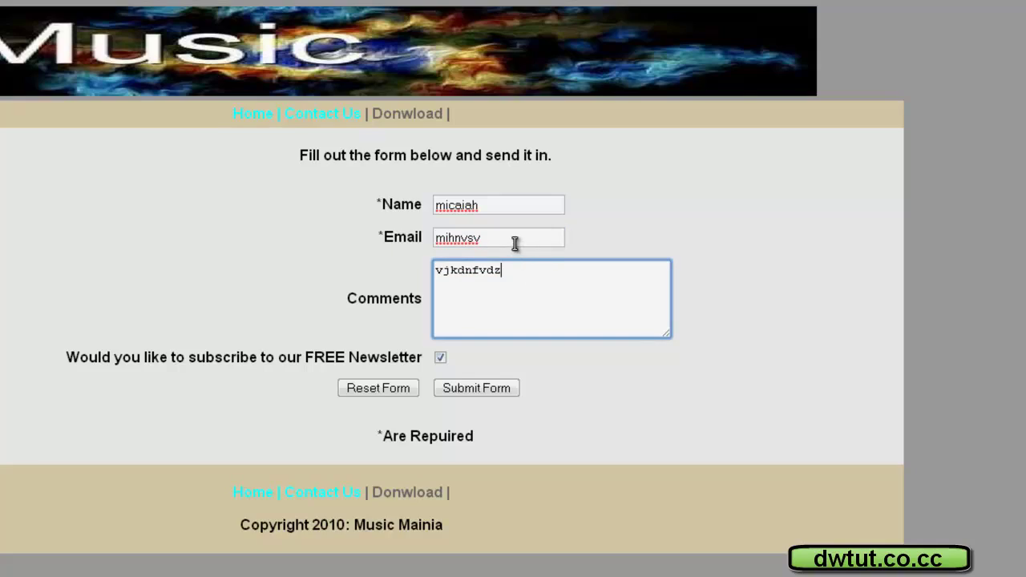
Step: Return to Dreamweaver and rename the form's email text field as email_area
{"action": "left_click", "coordinate": [515, 242]}
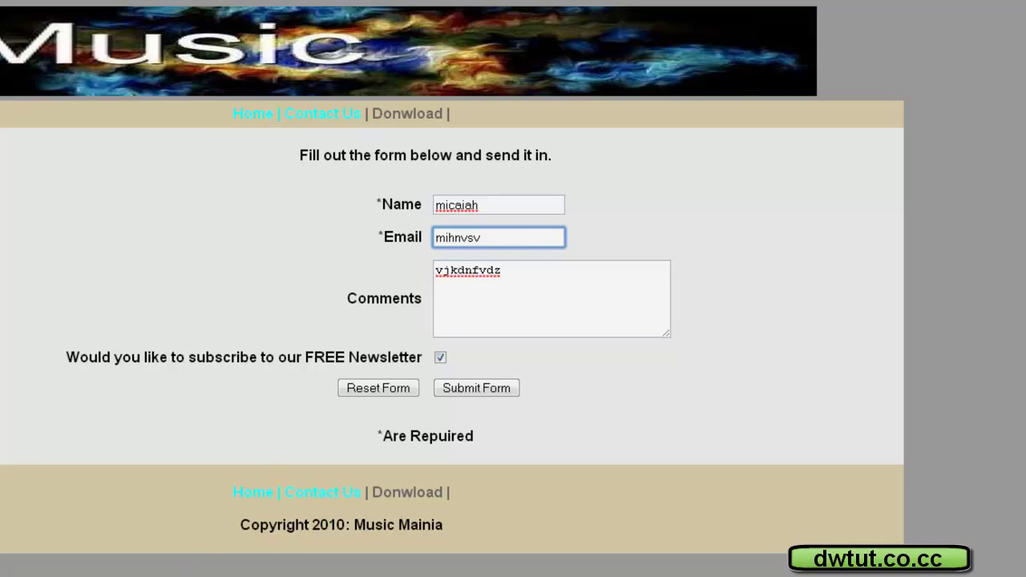
{"action": "key", "text": "alt+F4"}
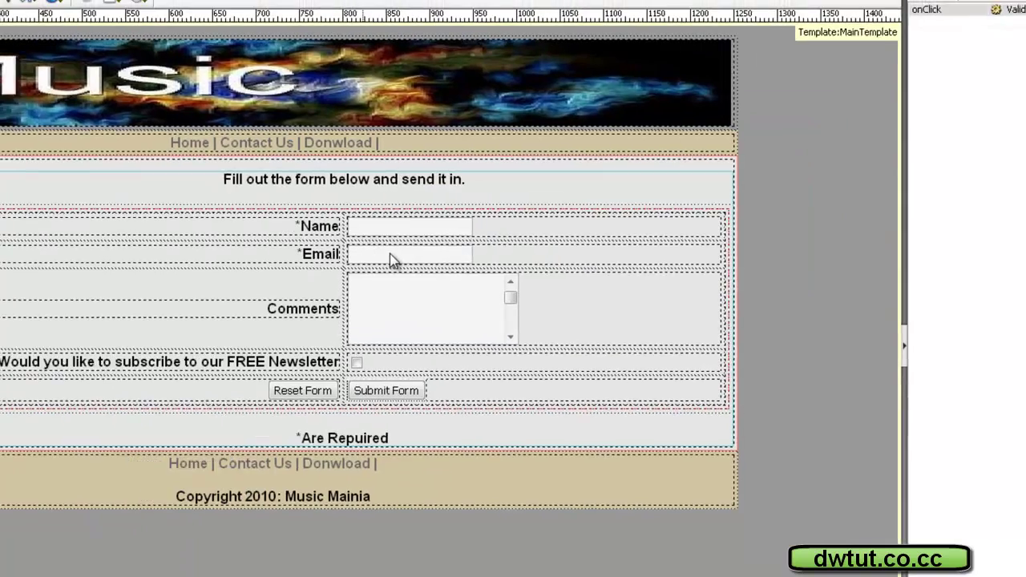
{"action": "left_click", "coordinate": [390, 253]}
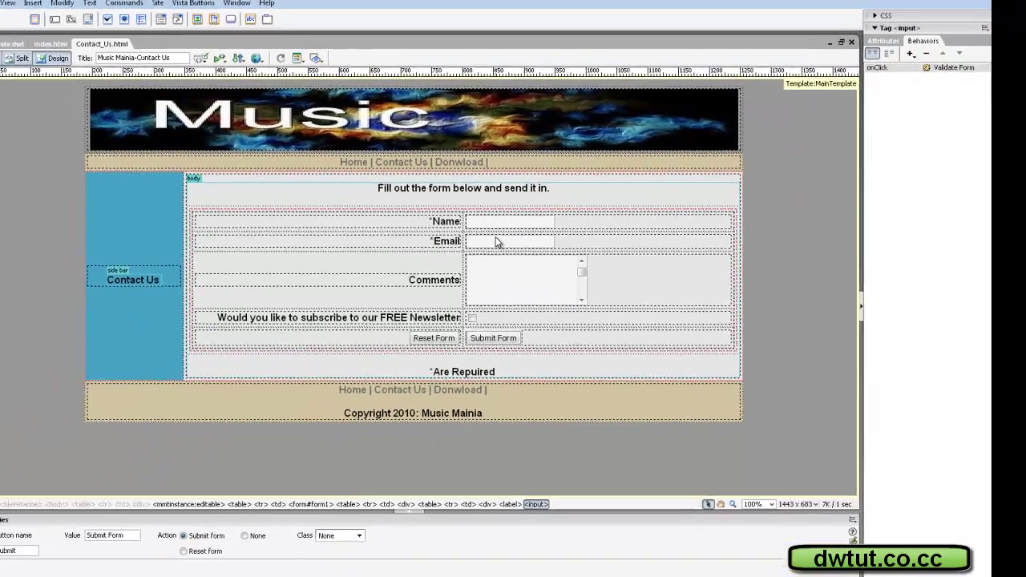
{"action": "left_click", "coordinate": [74, 523]}
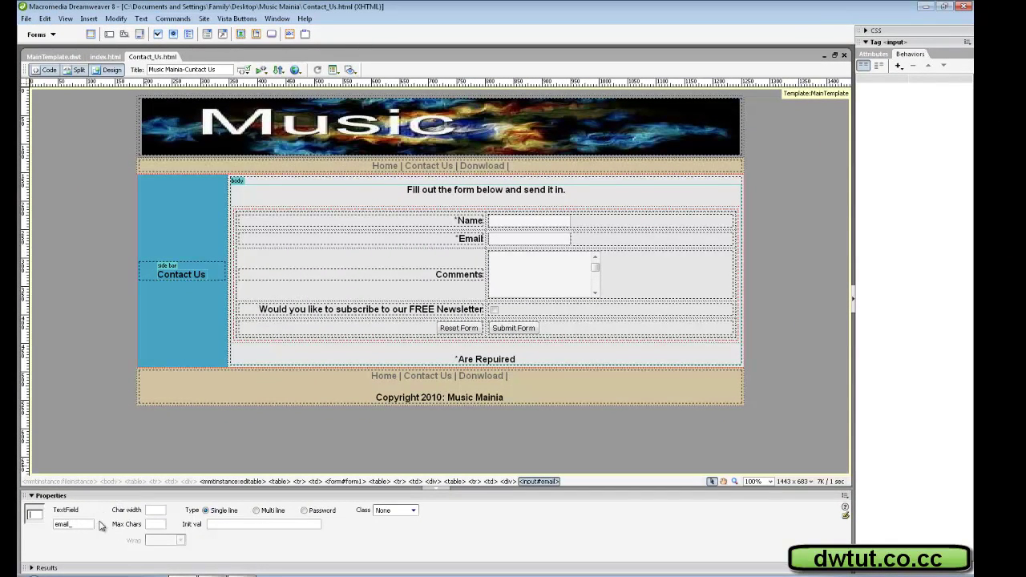
Step: Rename the form's name and comments text fields as name_area and comments_area
{"action": "left_click", "coordinate": [508, 224]}
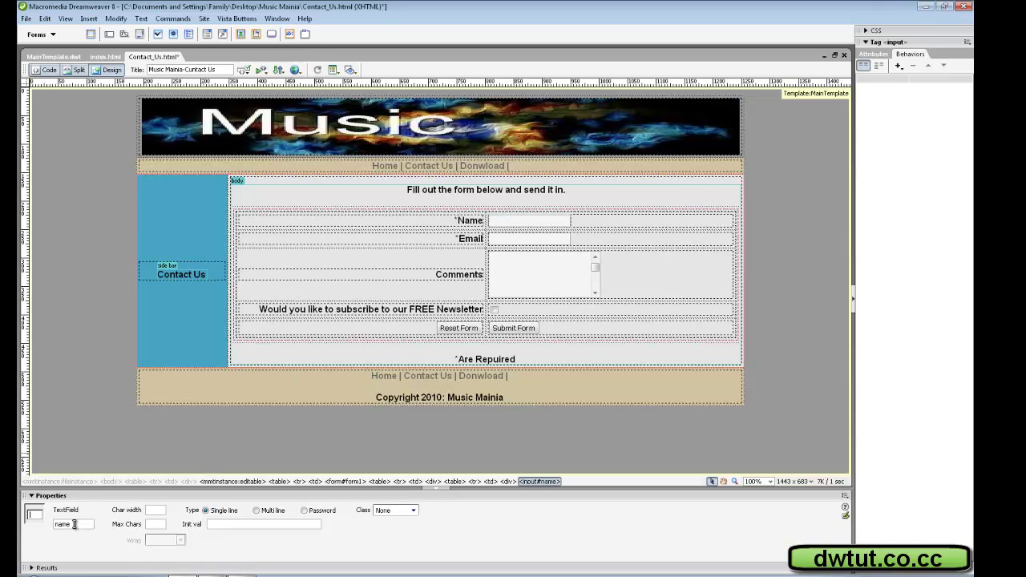
{"action": "left_click_drag", "start_coordinate": [74, 524], "coordinate": [36, 525]}
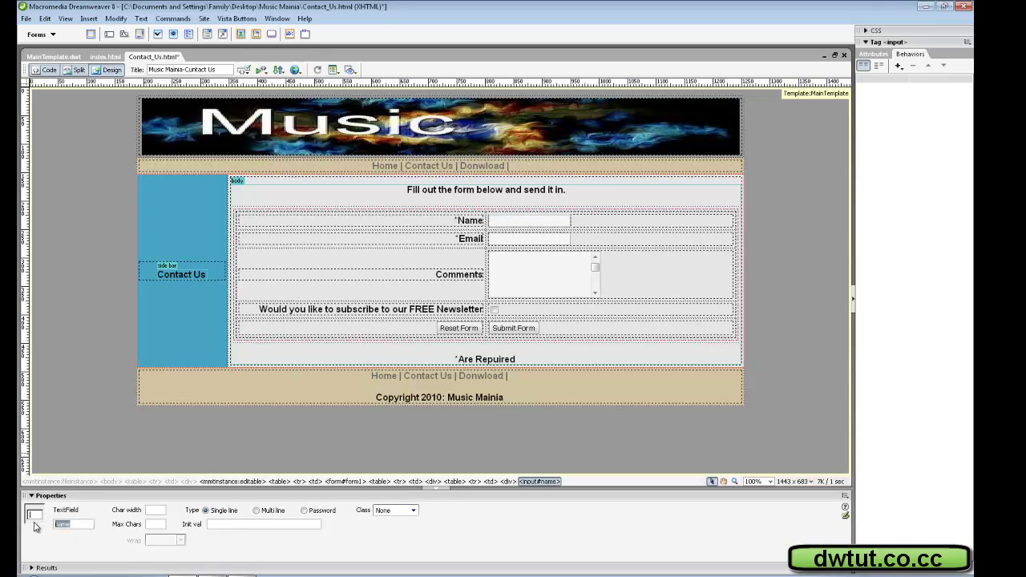
{"action": "left_click", "coordinate": [80, 524]}
{"action": "type", "text": "_area"}
{"action": "left_click", "coordinate": [535, 285]}
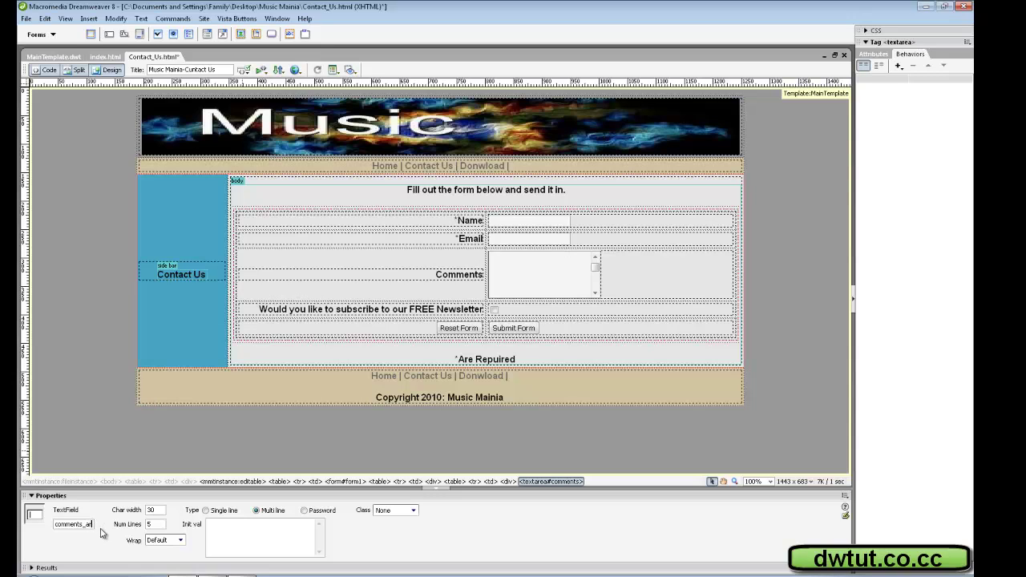
{"action": "type", "text": "ea"}
Step: Correct the note below the form to "*Are Required", then save and preview the contact page in the browser
{"action": "left_click", "coordinate": [490, 360]}
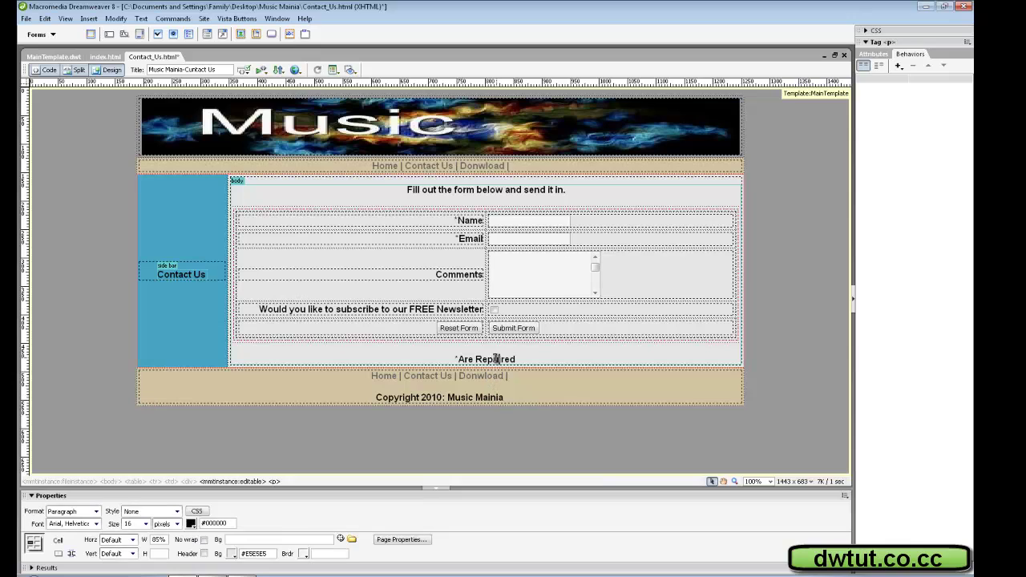
{"action": "type", "text": "q"}
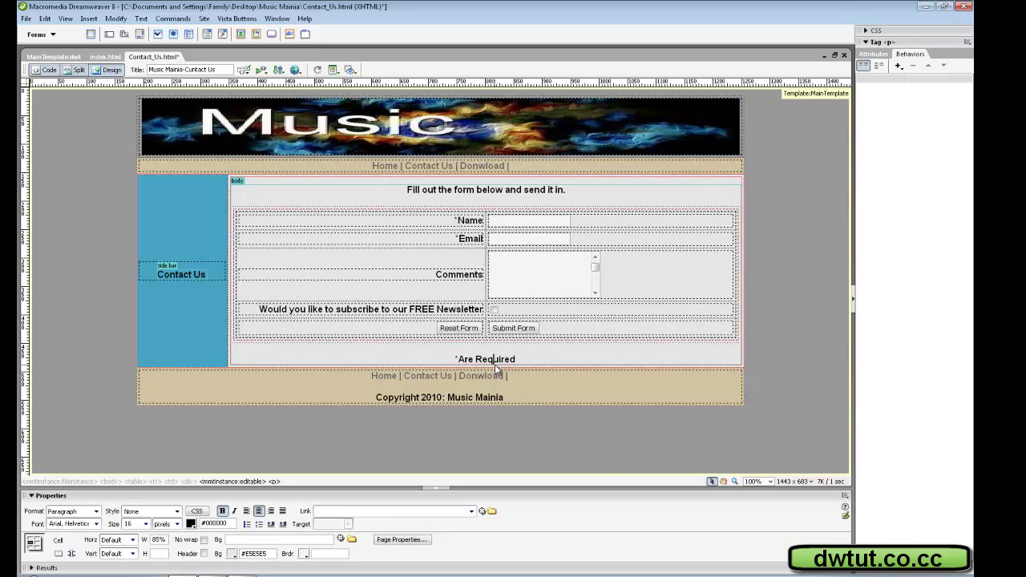
{"action": "key", "text": "ctrl+w"}
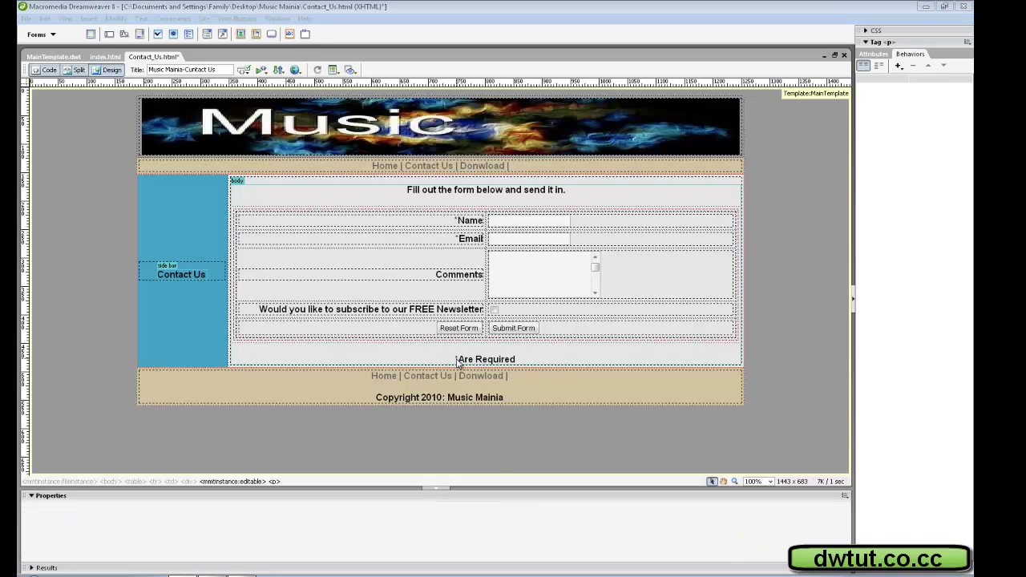
{"action": "left_click", "coordinate": [449, 312]}
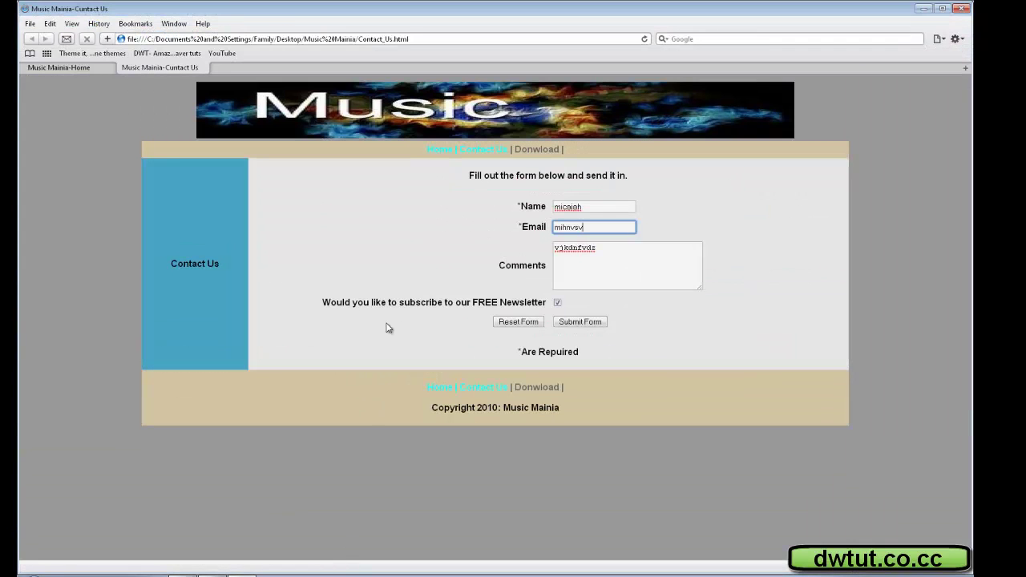
Step: Clear the old test entries from the contact form and reload the page in the browser
{"action": "left_click", "coordinate": [110, 68]}
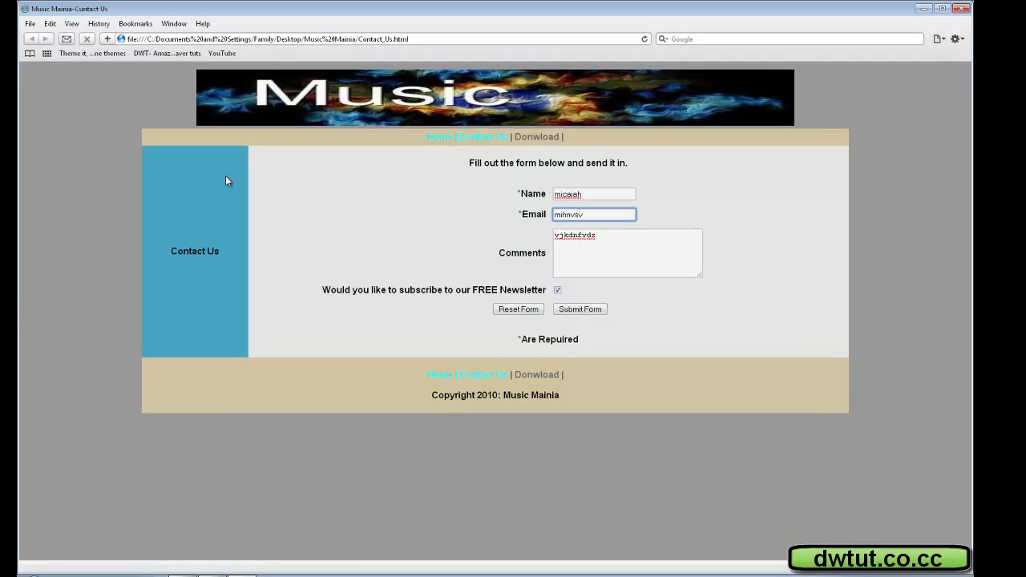
{"action": "left_click_drag", "start_coordinate": [608, 235], "coordinate": [516, 251]}
{"action": "key", "text": "BackSpace"}
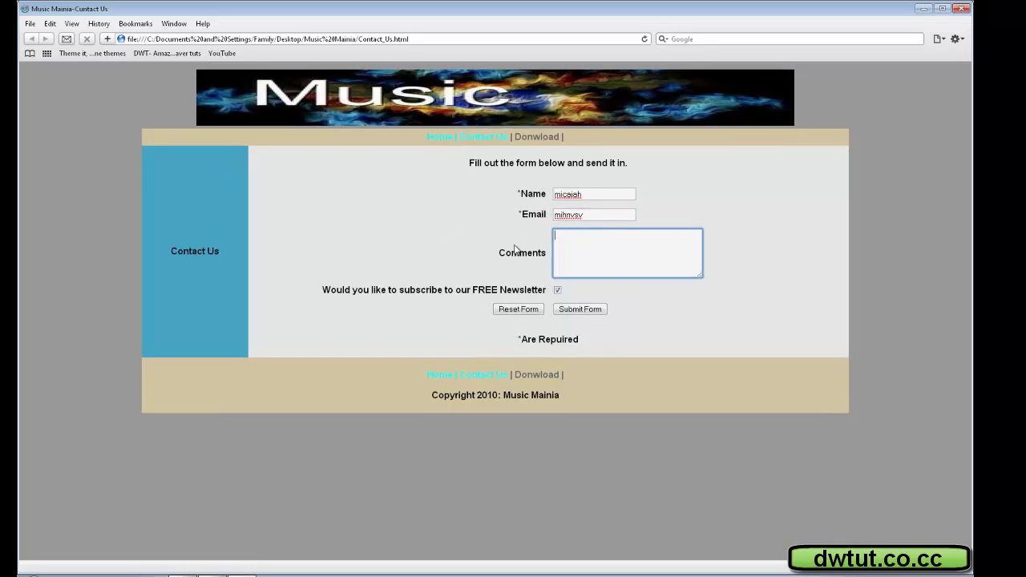
{"action": "left_click_drag", "start_coordinate": [590, 214], "coordinate": [519, 210]}
{"action": "left_click", "coordinate": [518, 309]}
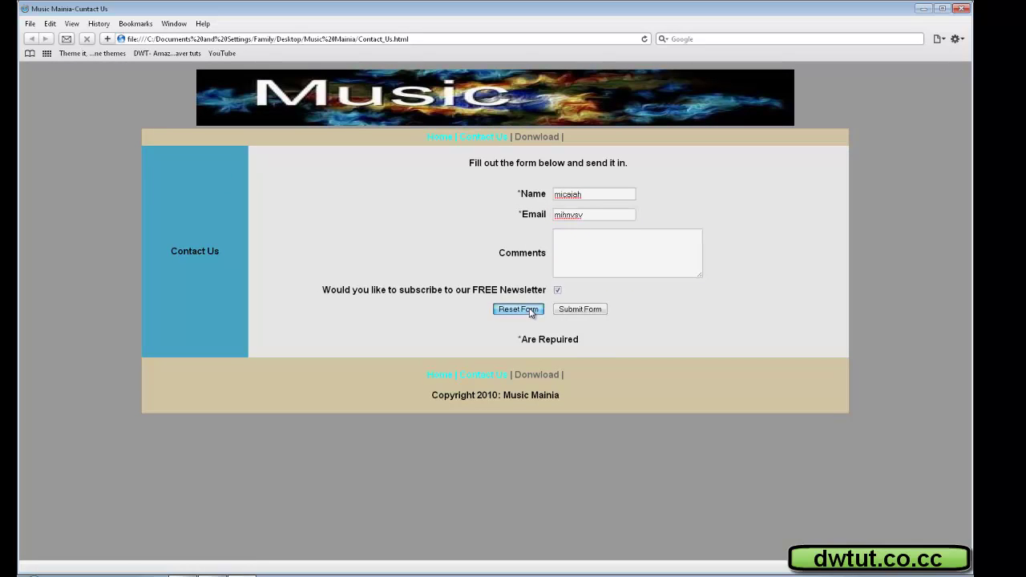
{"action": "left_click", "coordinate": [645, 39]}
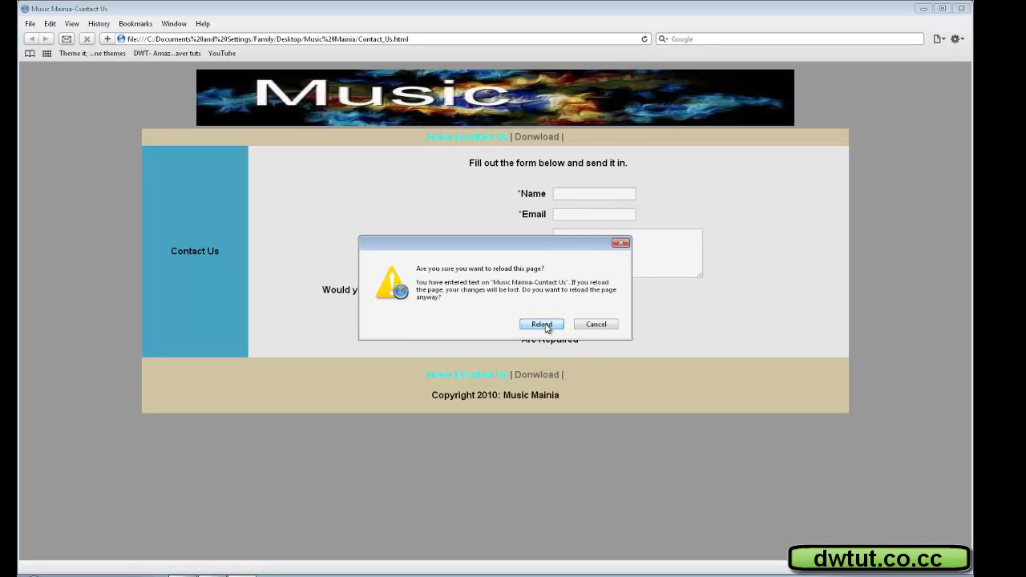
{"action": "left_click", "coordinate": [542, 325]}
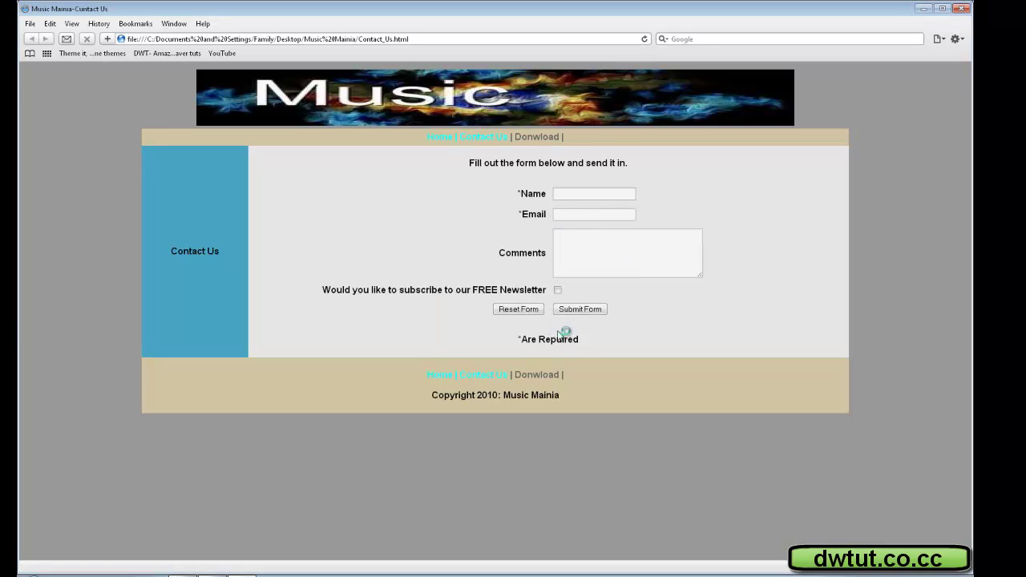
Step: Submit the form with a first name, "bvavdf" as the email, "afdvdzfv" as the comment and the newsletter option selected
{"action": "left_click", "coordinate": [561, 195]}
{"action": "type", "text": "micaeh"}
{"action": "left_click", "coordinate": [573, 214]}
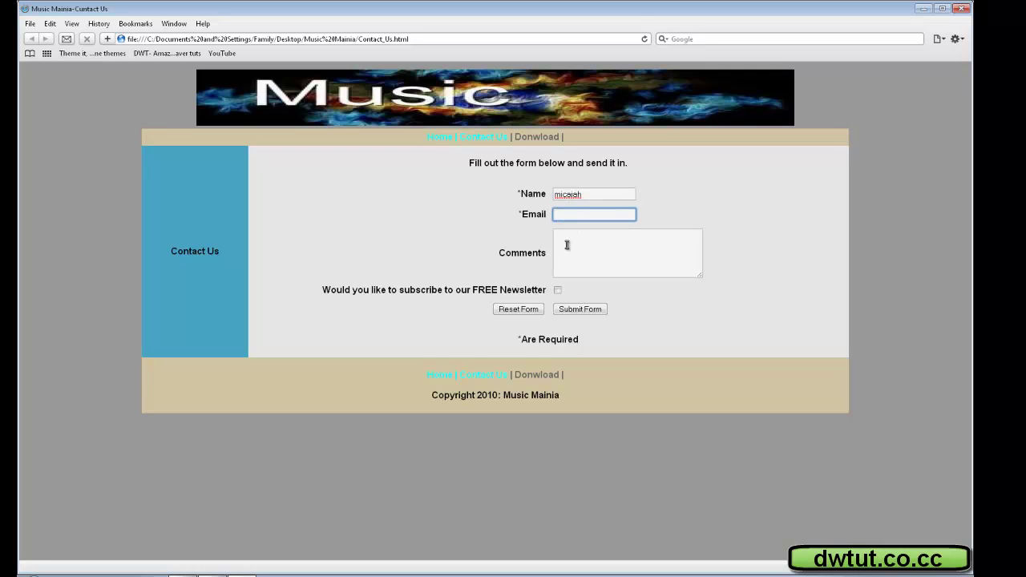
{"action": "type", "text": "bvavdf"}
{"action": "left_click", "coordinate": [567, 244]}
{"action": "type", "text": "afdvdzfv"}
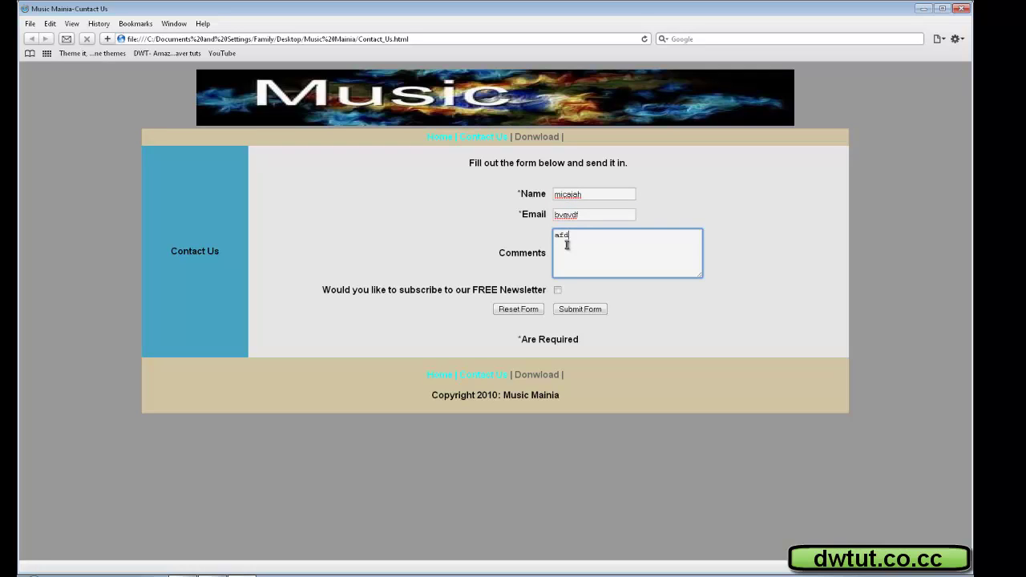
{"action": "left_click", "coordinate": [557, 290]}
{"action": "left_click", "coordinate": [579, 310]}
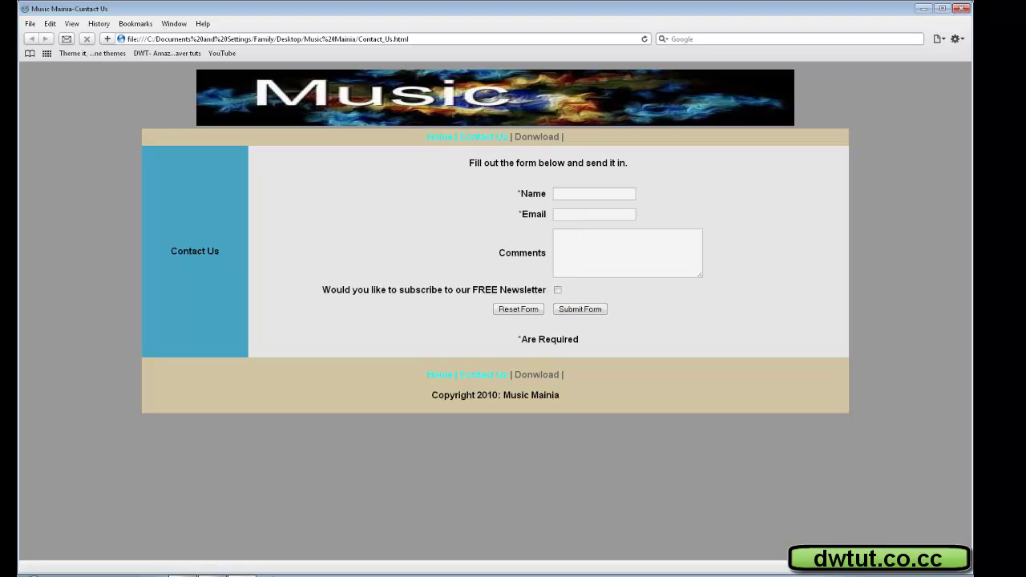
Step: Return to Dreamweaver and check the name assigned to the email text field
{"action": "left_click", "coordinate": [247, 575]}
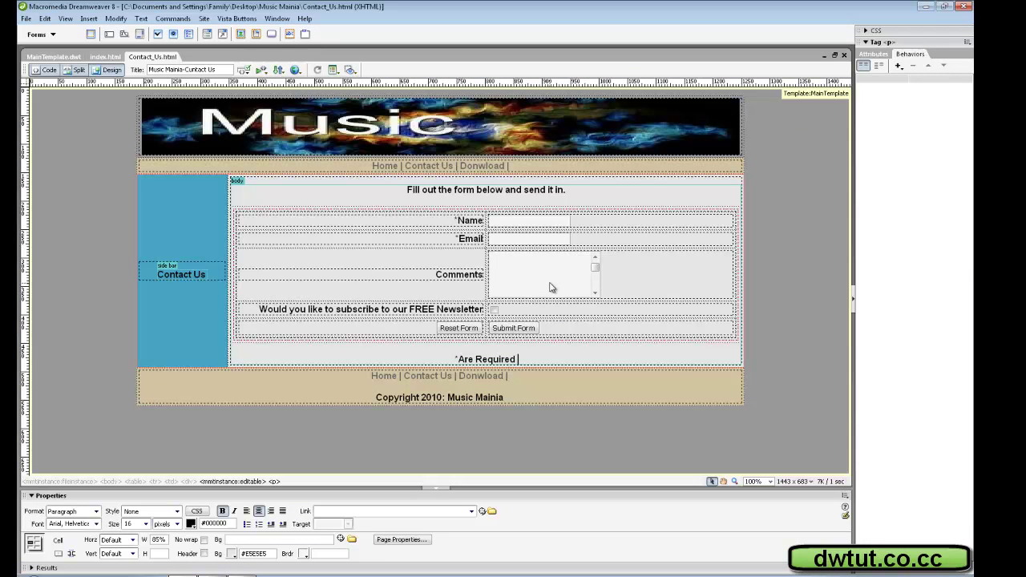
{"action": "left_click", "coordinate": [536, 239]}
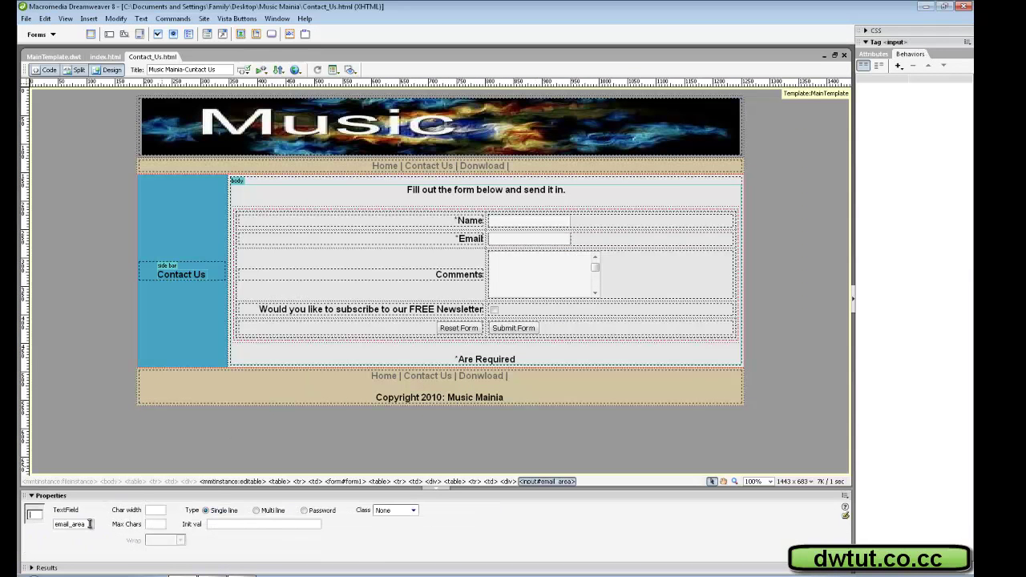
{"action": "left_click_drag", "start_coordinate": [90, 523], "coordinate": [49, 520]}
Step: Edit the Submit Form button's Validate Form behavior so that name_area is a required field accepting anything
{"action": "left_click", "coordinate": [515, 324]}
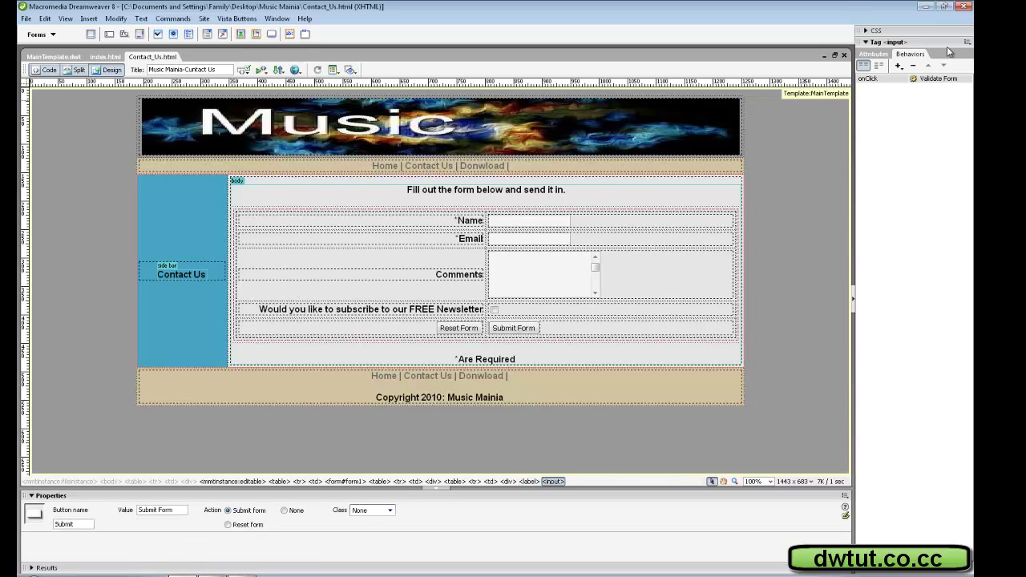
{"action": "right_click", "coordinate": [918, 80]}
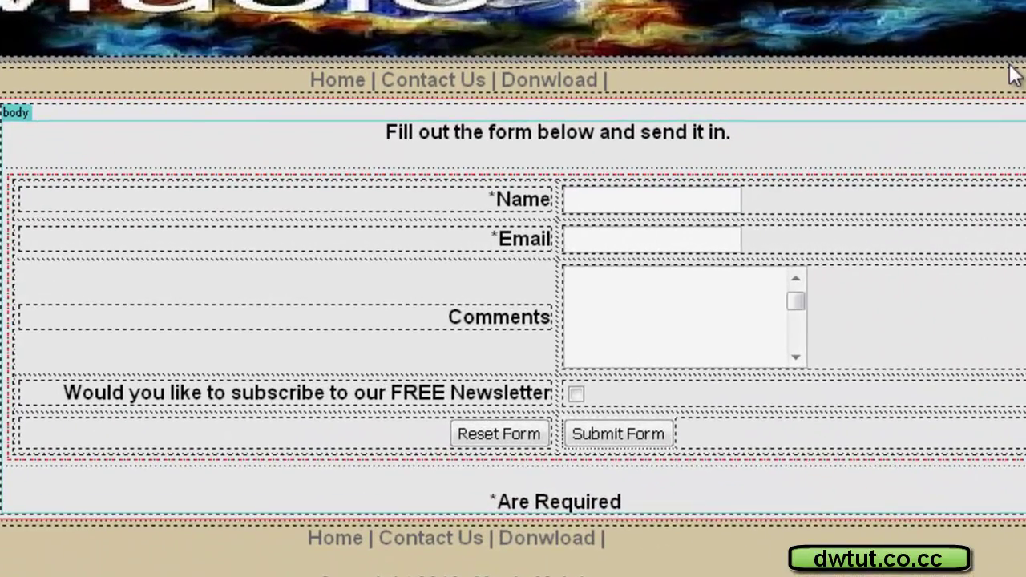
{"action": "left_click", "coordinate": [970, 50]}
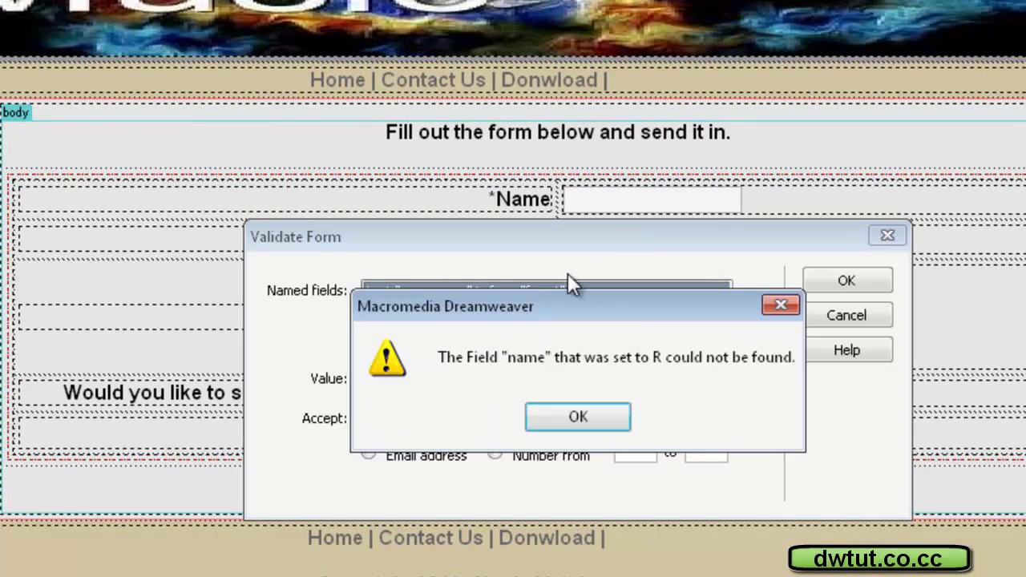
{"action": "left_click", "coordinate": [590, 414]}
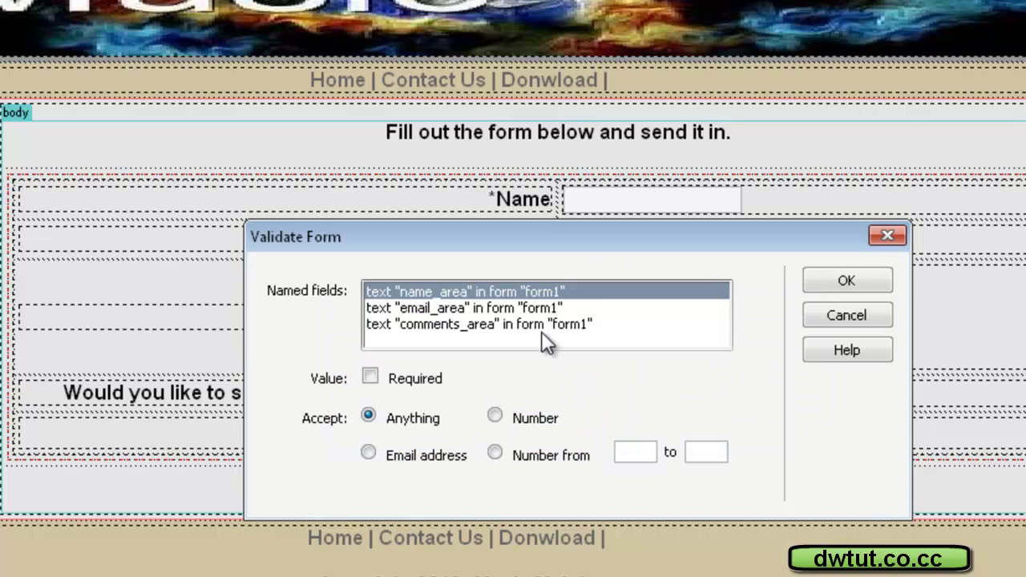
{"action": "left_click", "coordinate": [508, 310]}
{"action": "left_click", "coordinate": [465, 292]}
{"action": "left_click", "coordinate": [481, 307]}
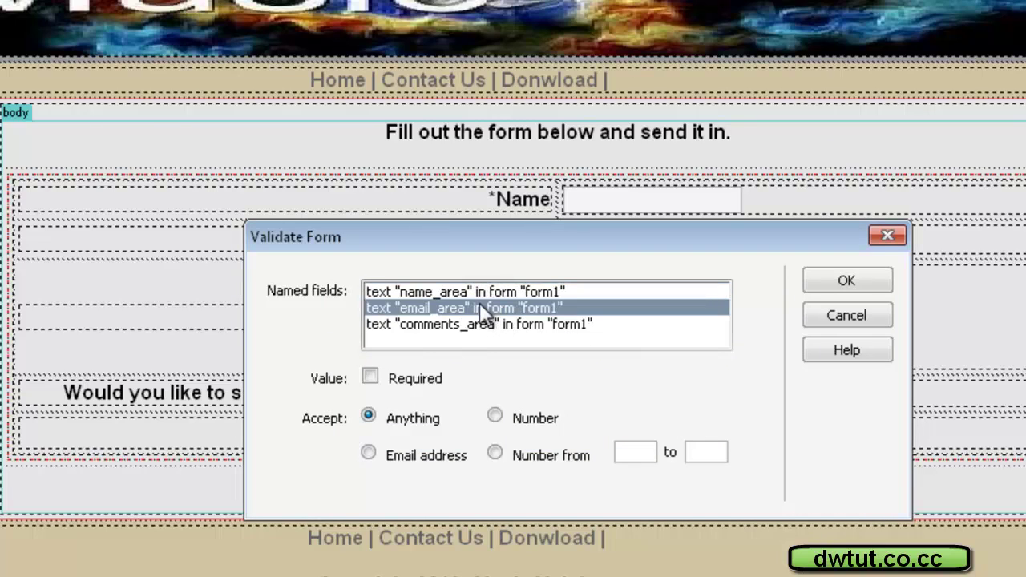
{"action": "left_click", "coordinate": [474, 296]}
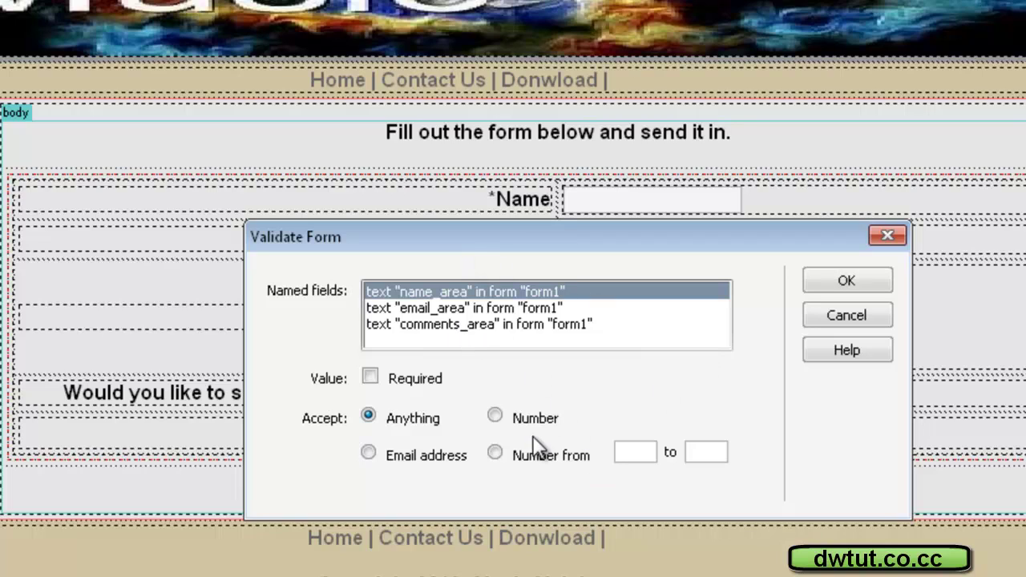
{"action": "left_click", "coordinate": [448, 306]}
{"action": "left_click", "coordinate": [445, 293]}
{"action": "left_click", "coordinate": [395, 376]}
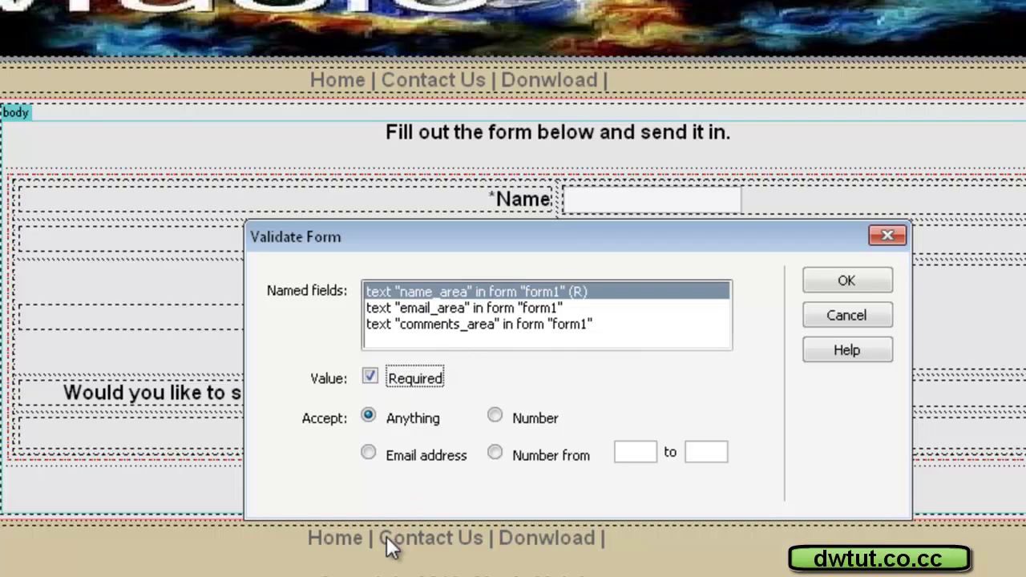
Step: Make email_area required with only an email address accepted, and apply the form validation settings
{"action": "left_click", "coordinate": [451, 309]}
{"action": "left_click", "coordinate": [371, 380]}
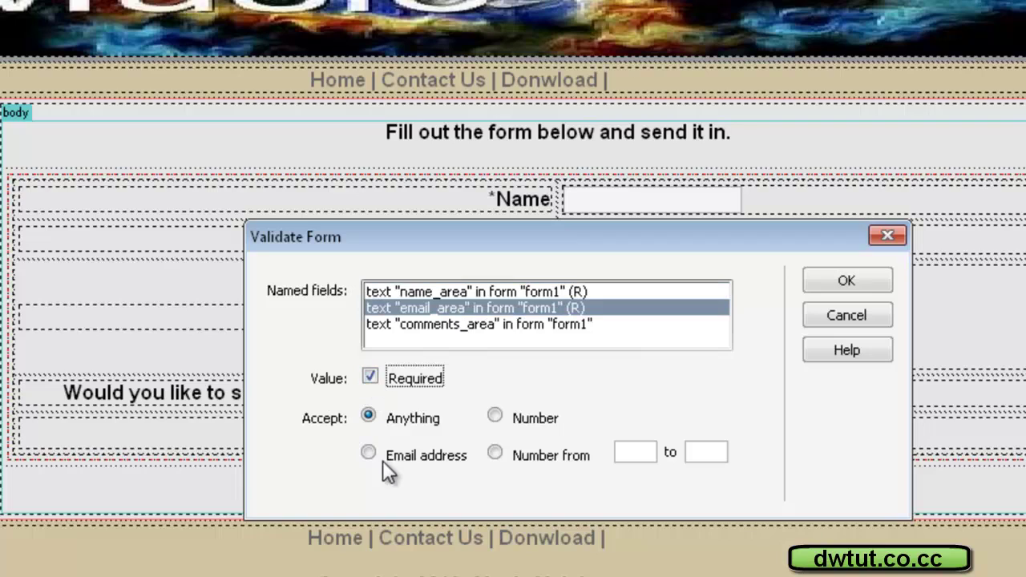
{"action": "left_click", "coordinate": [401, 454]}
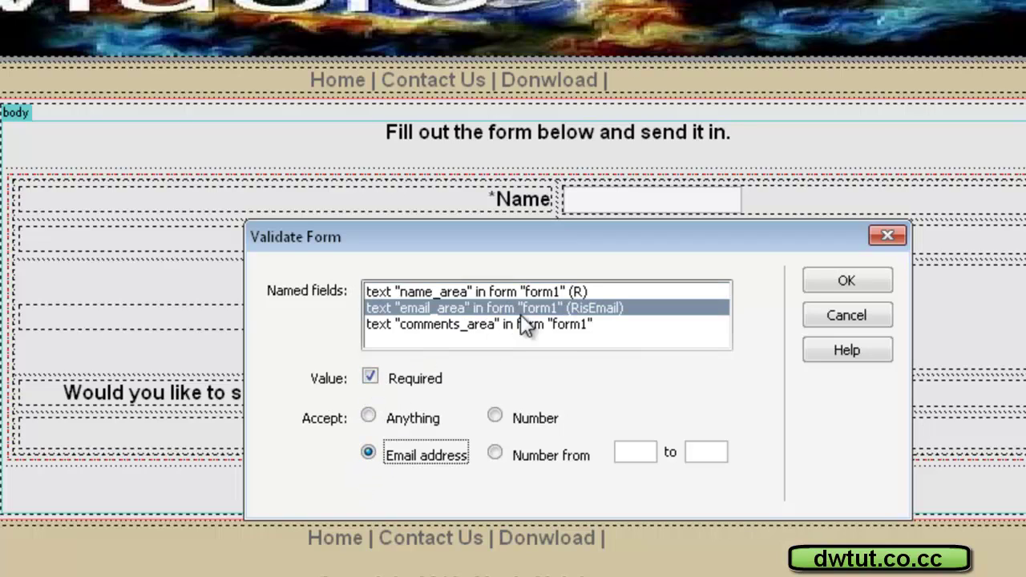
{"action": "left_click", "coordinate": [575, 327]}
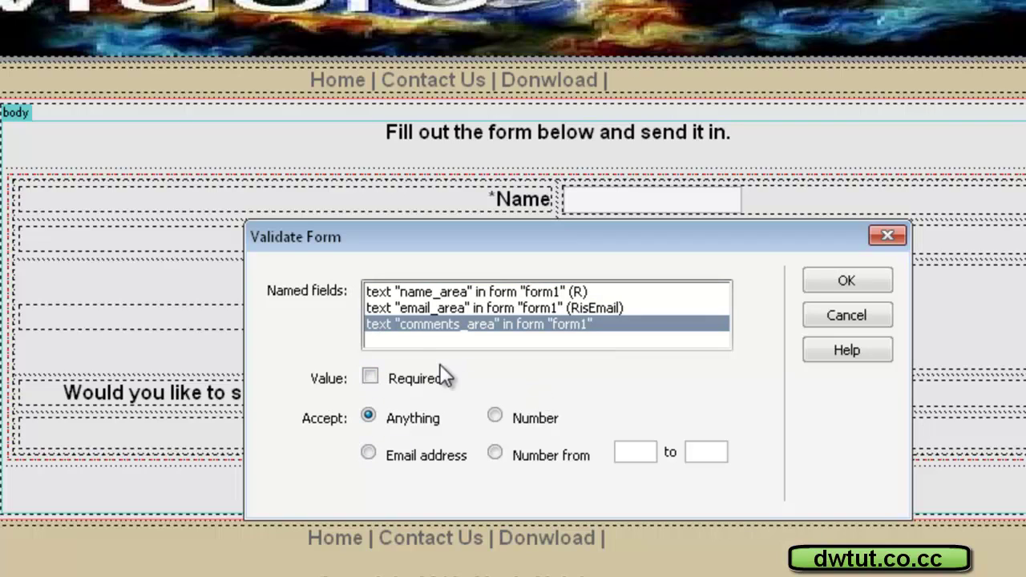
{"action": "left_click", "coordinate": [537, 310]}
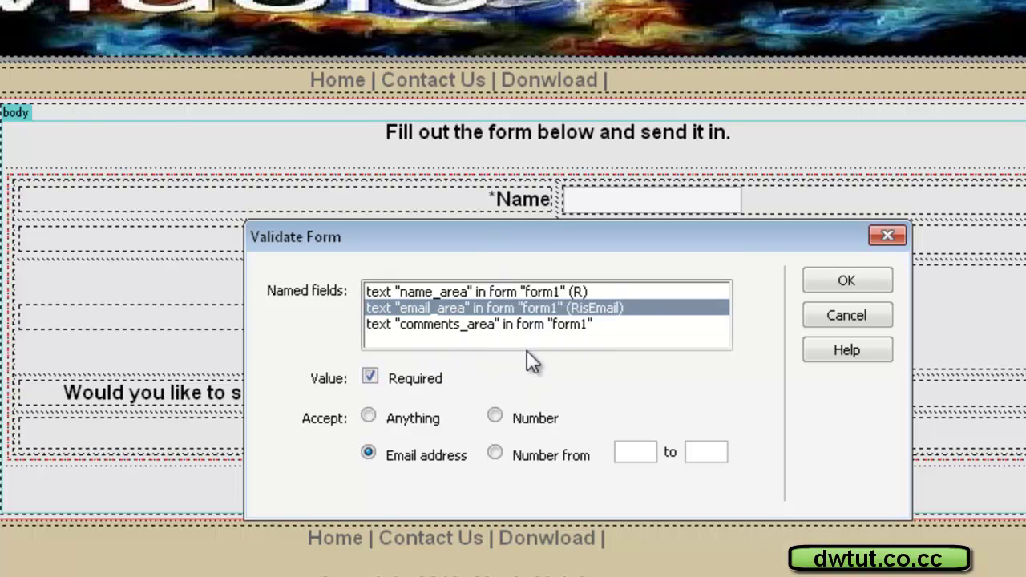
{"action": "left_click", "coordinate": [503, 293]}
{"action": "left_click", "coordinate": [502, 304]}
{"action": "left_click", "coordinate": [503, 293]}
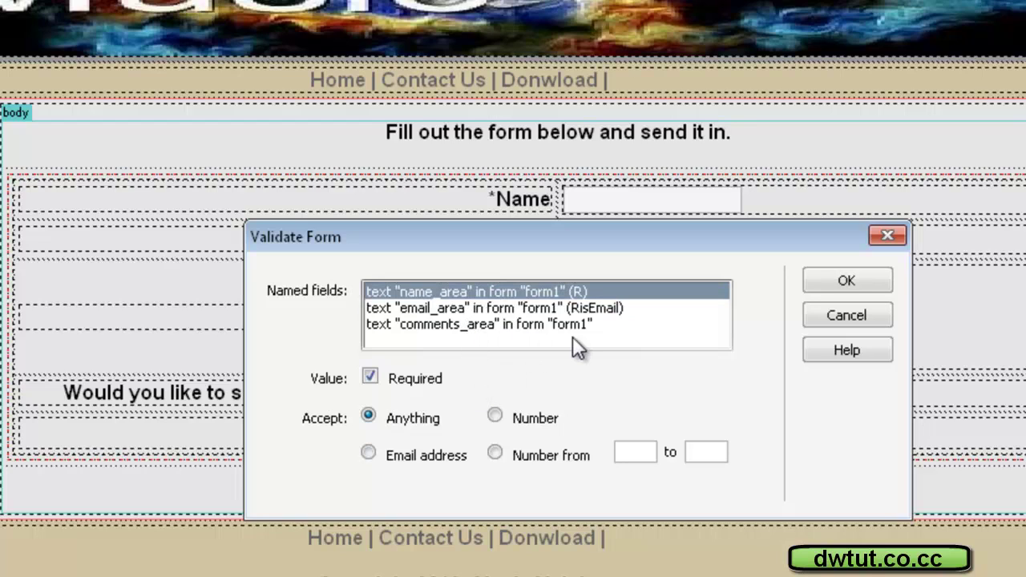
{"action": "left_click", "coordinate": [866, 281]}
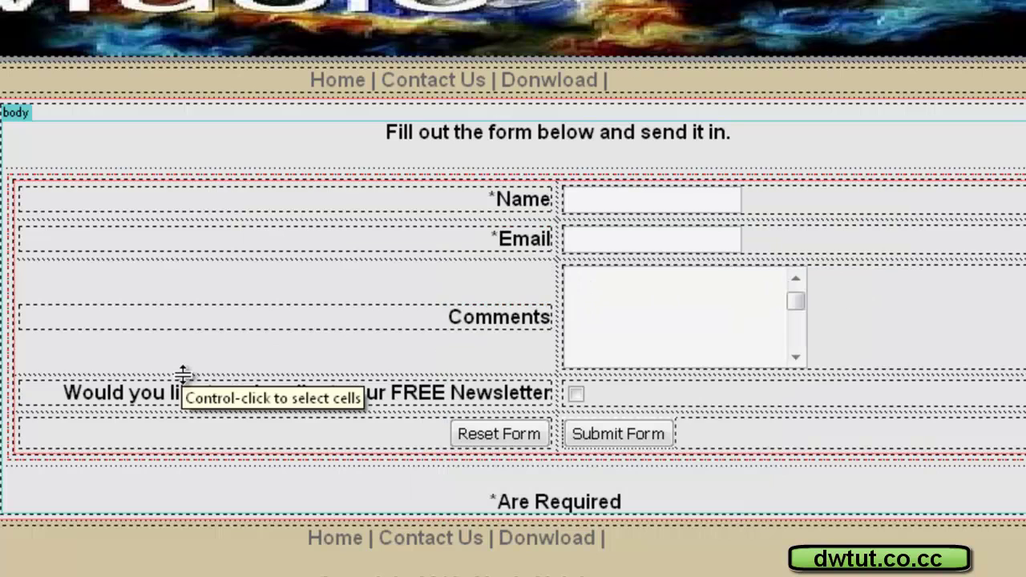
Step: Save the changes to Contact_Us and preview the page in the browser
{"action": "key", "text": "ctrl+w"}
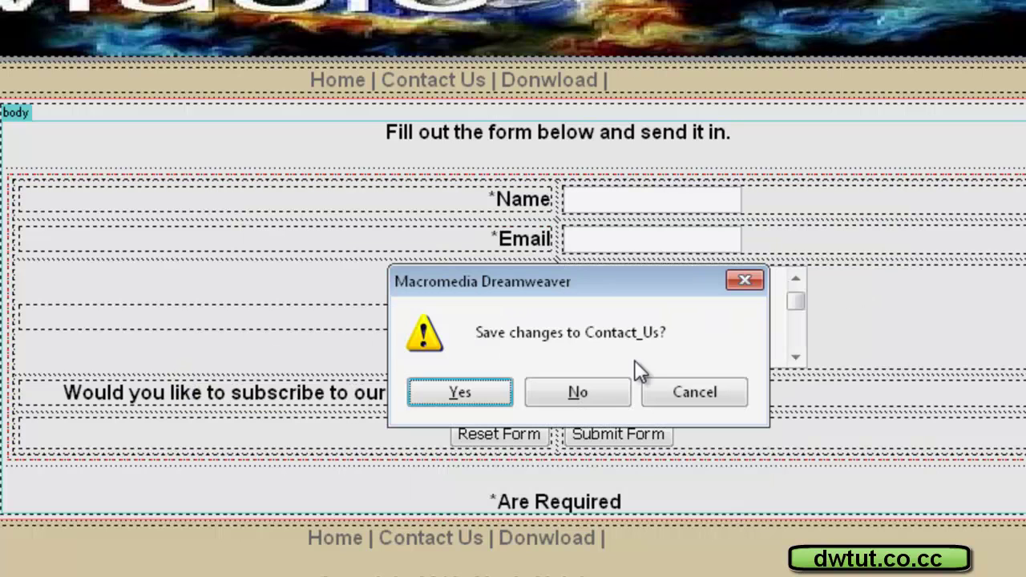
{"action": "left_click", "coordinate": [475, 395]}
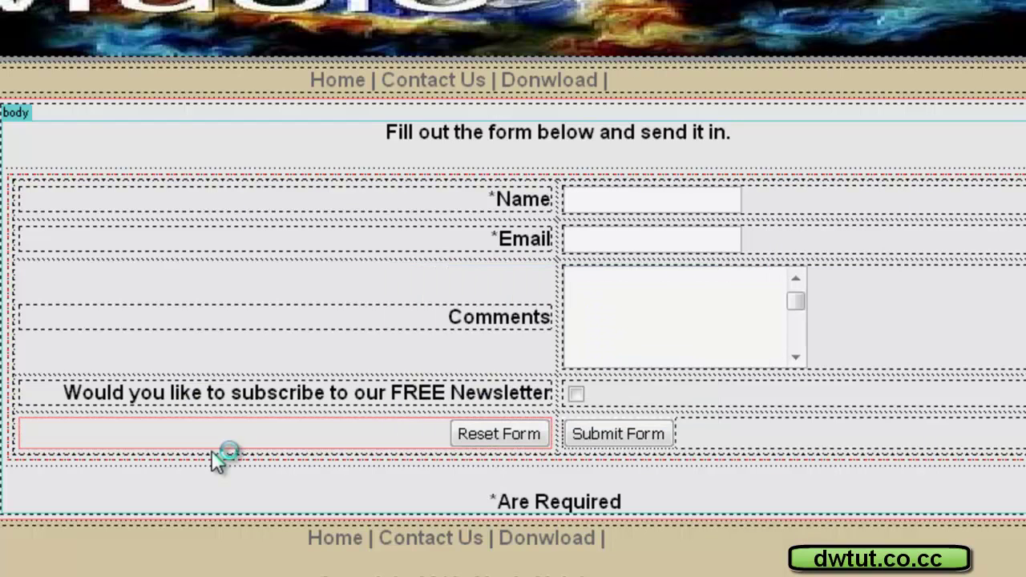
{"action": "key", "text": "F12"}
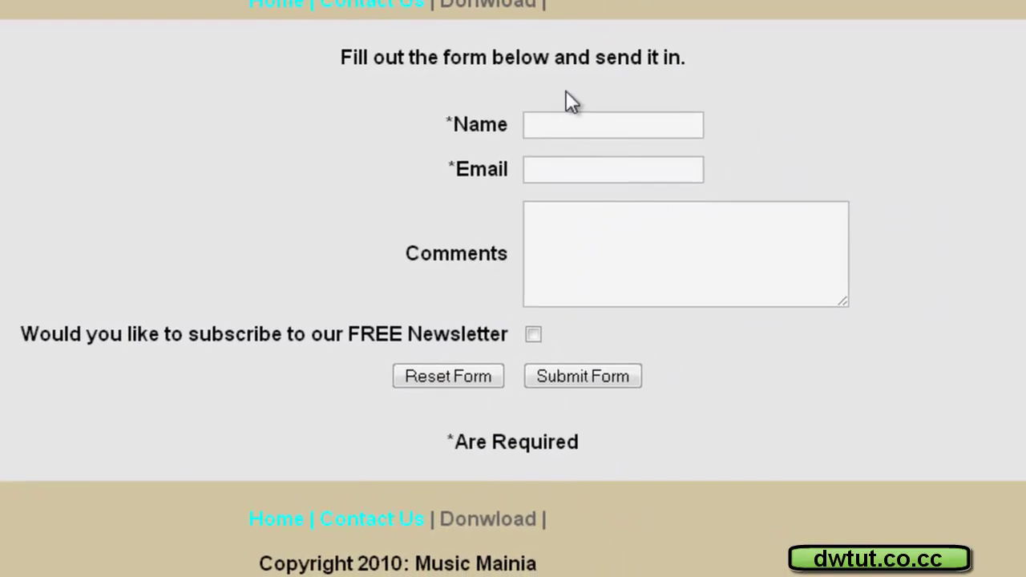
Step: Test the email validation by submitting the form with a first name, "vsd" as the email and "sdfvsd" as the comment, and dismiss the alert
{"action": "left_click", "coordinate": [729, 146]}
{"action": "type", "text": "micaiah"}
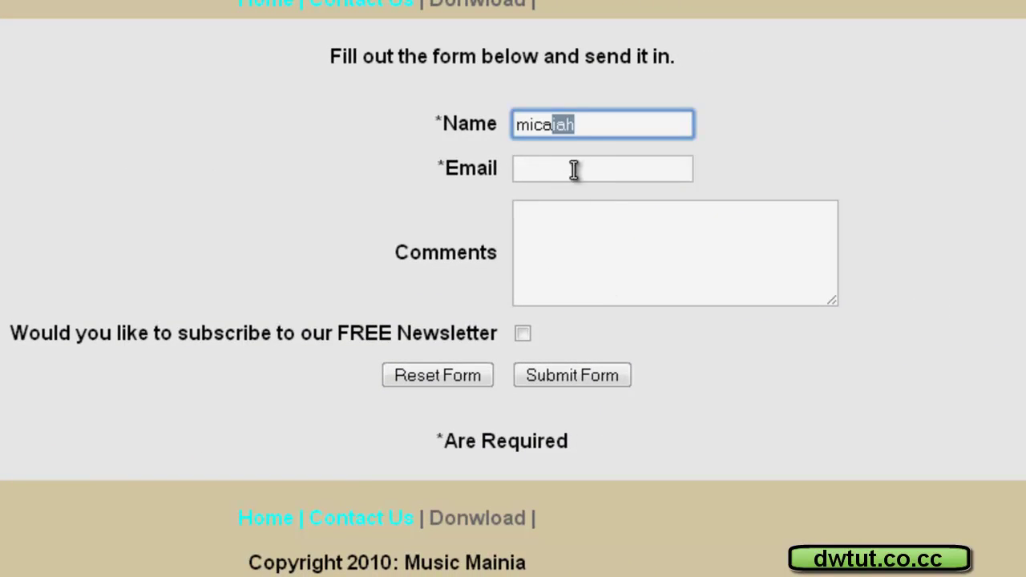
{"action": "left_click", "coordinate": [573, 167]}
{"action": "type", "text": "vsd"}
{"action": "left_click", "coordinate": [577, 236]}
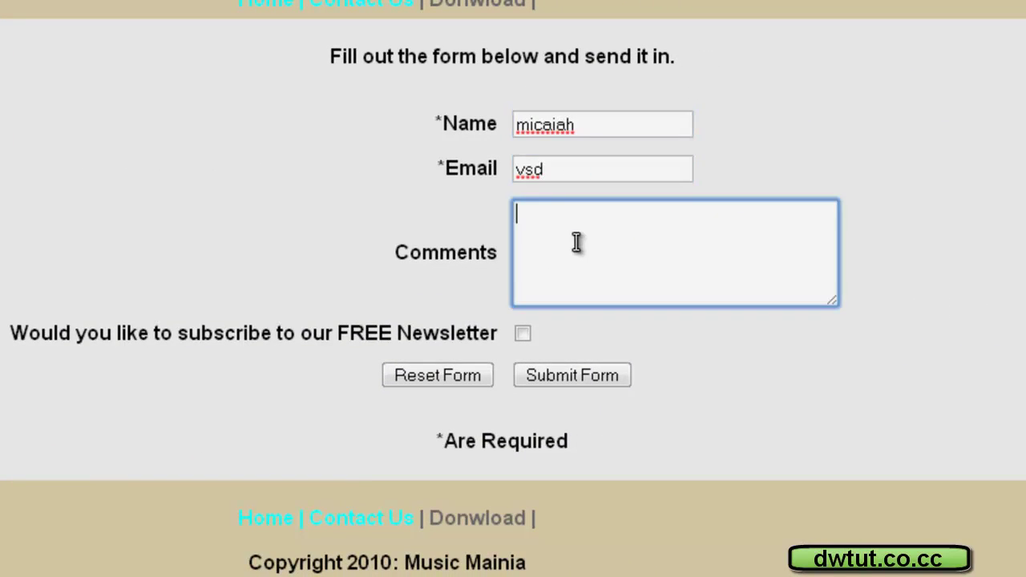
{"action": "type", "text": "sdfvsd"}
{"action": "left_click", "coordinate": [561, 377]}
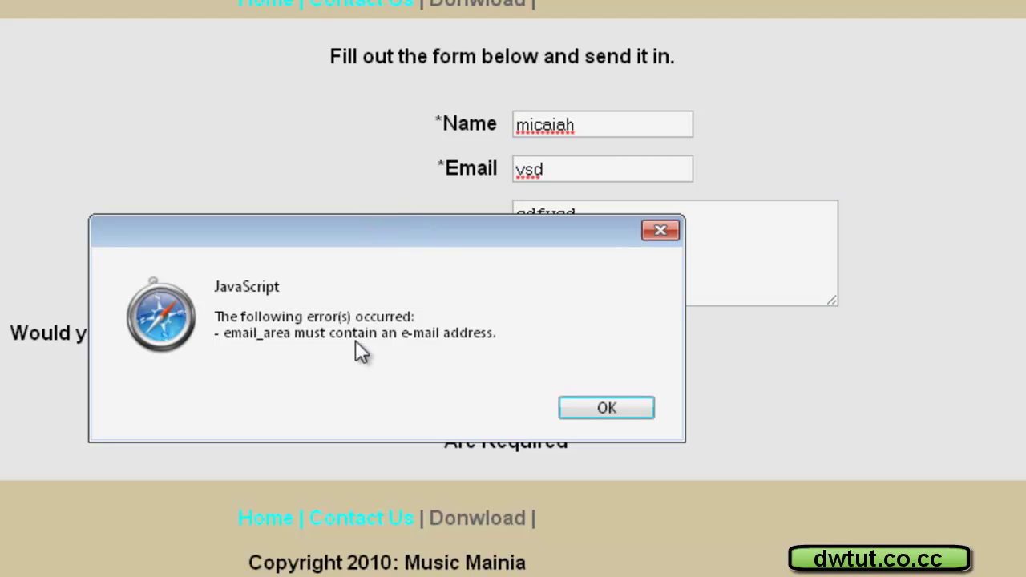
{"action": "left_click", "coordinate": [605, 413]}
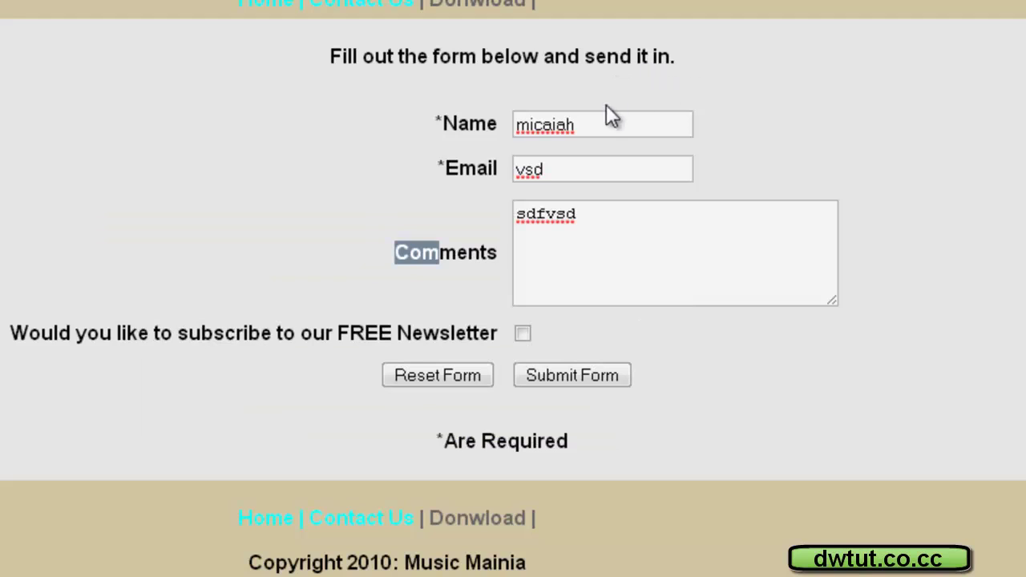
Step: Clear the Name and Email fields, submit the form with only the comment filled in, and dismiss the alert
{"action": "left_click", "coordinate": [582, 123]}
{"action": "double_click", "coordinate": [582, 123]}
{"action": "key", "text": "BackSpace"}
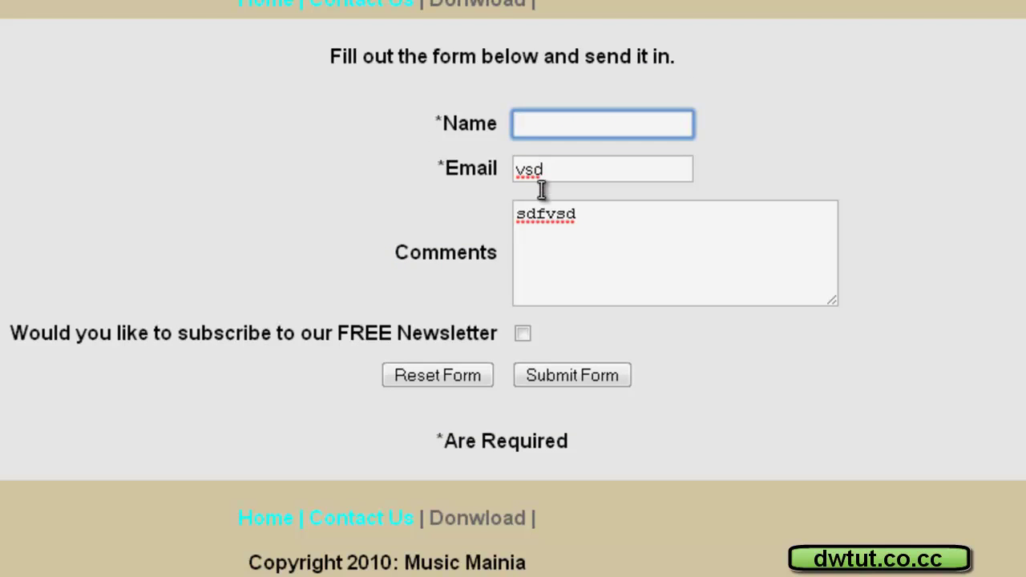
{"action": "double_click", "coordinate": [511, 168]}
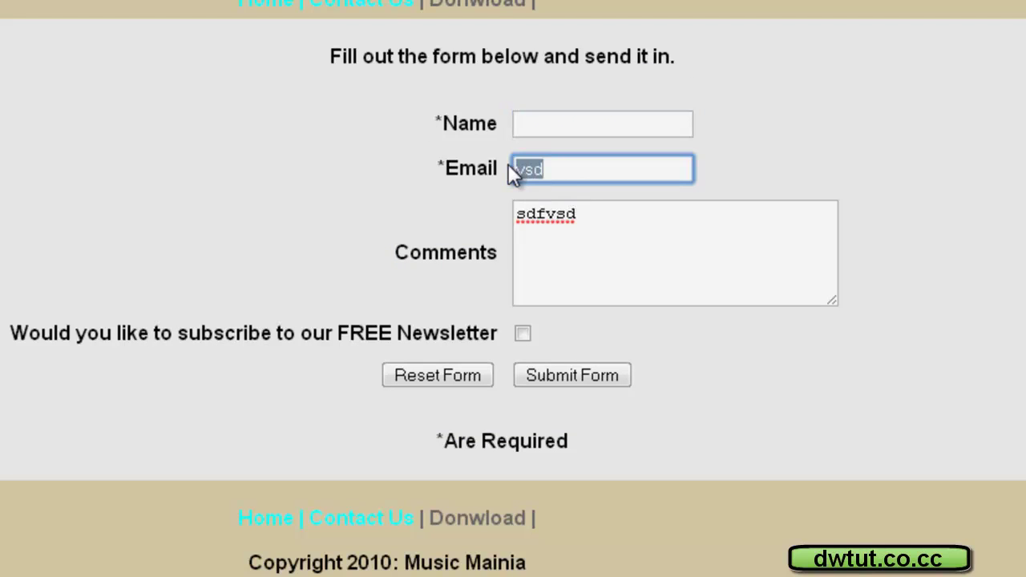
{"action": "key", "text": "BackSpace"}
{"action": "left_click", "coordinate": [590, 378]}
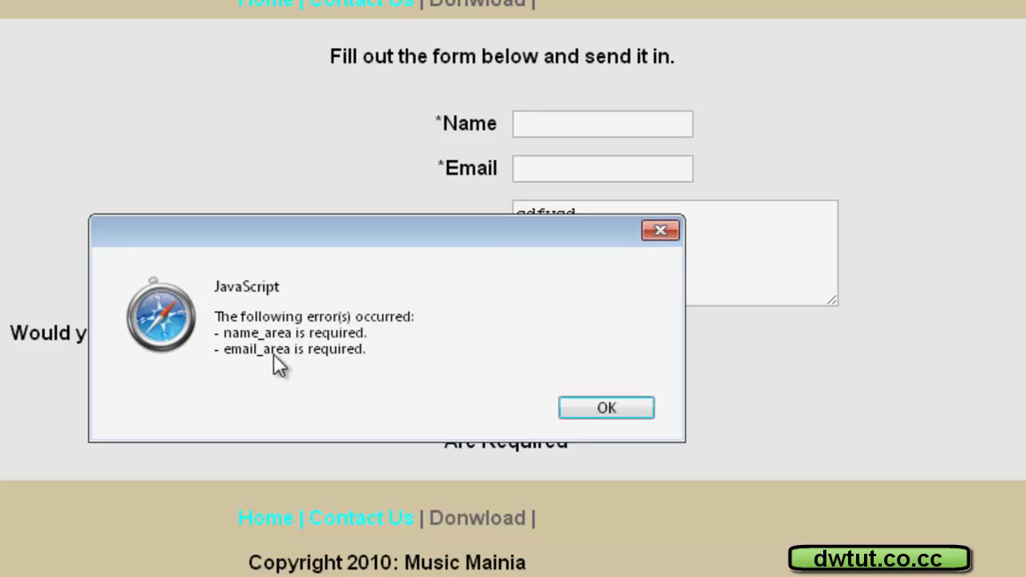
{"action": "left_click", "coordinate": [581, 410]}
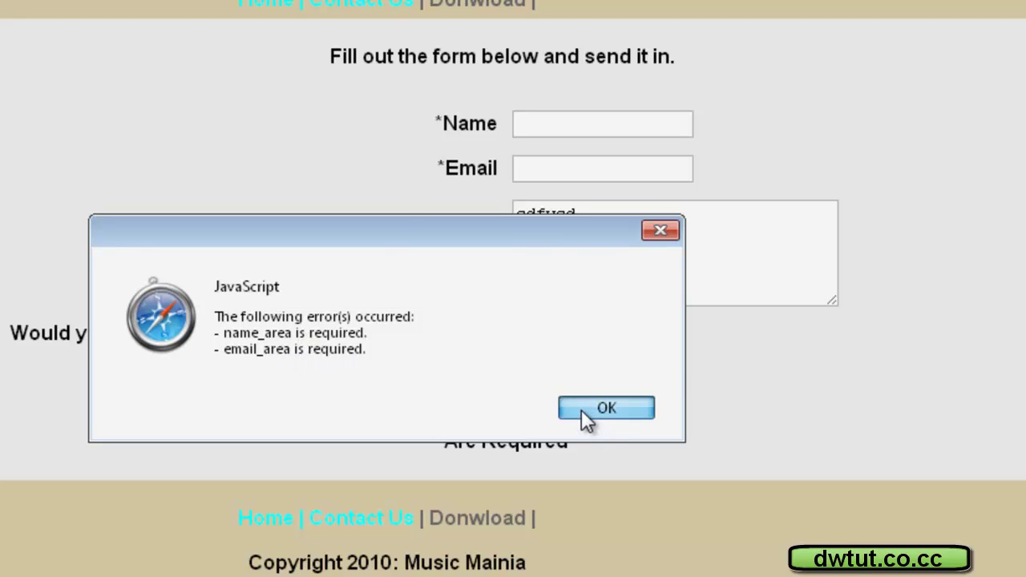
Step: Delete the comment text, submit the completely empty form and dismiss the validation alert
{"action": "left_click_drag", "start_coordinate": [553, 250], "coordinate": [463, 270]}
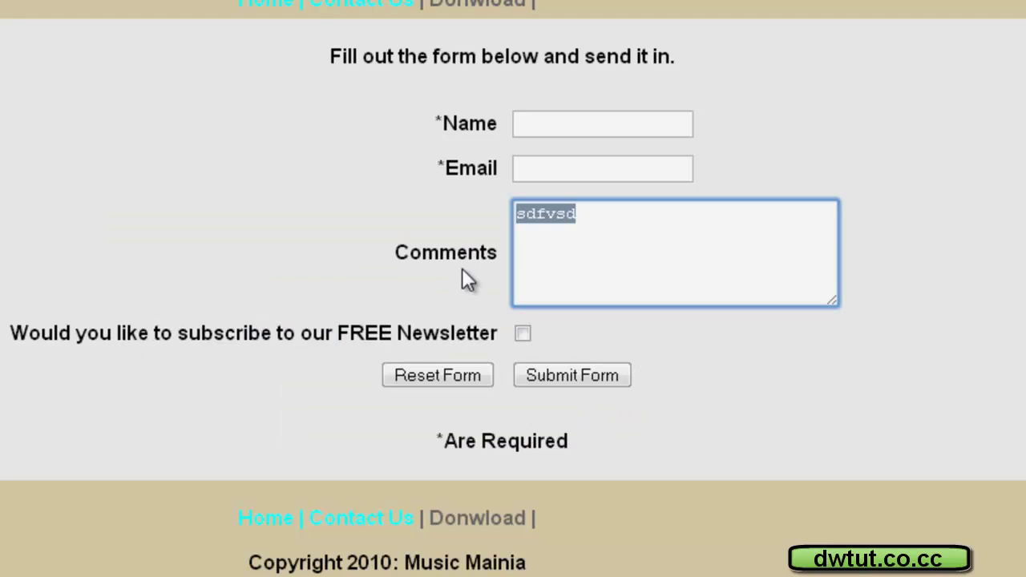
{"action": "key", "text": "BackSpace"}
{"action": "left_click", "coordinate": [569, 383]}
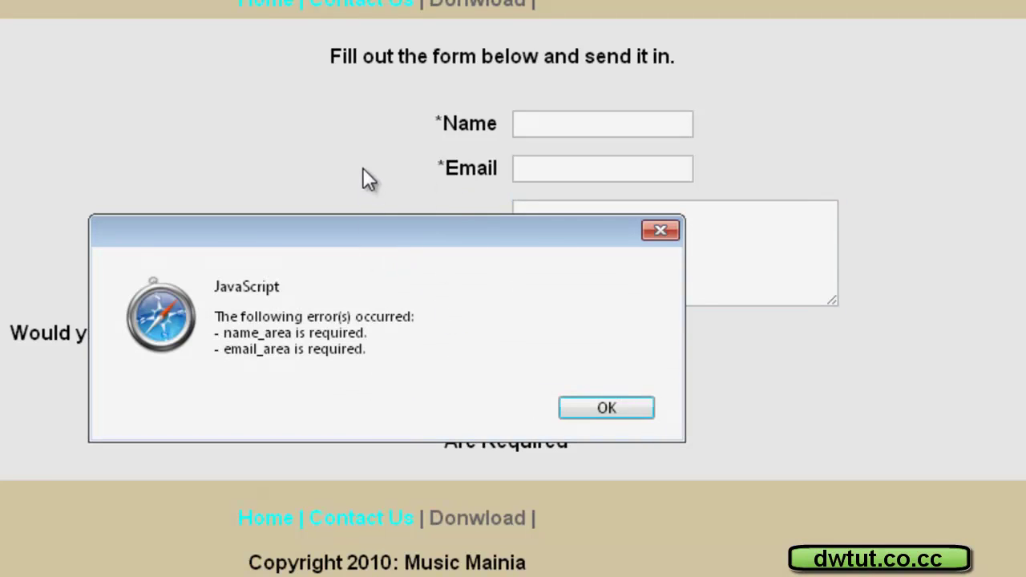
{"action": "left_click_drag", "start_coordinate": [387, 224], "coordinate": [424, 208]}
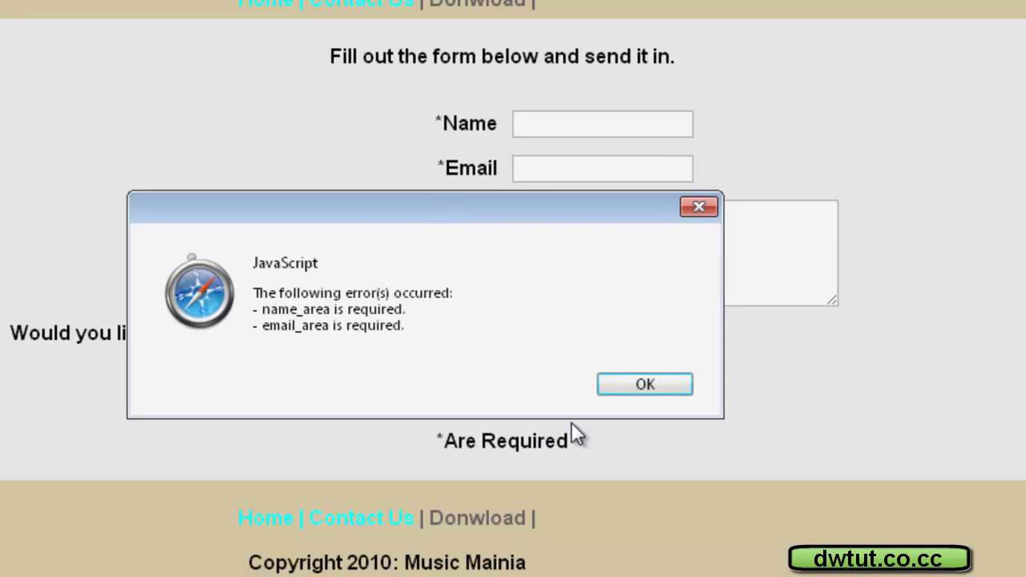
{"action": "left_click", "coordinate": [628, 375]}
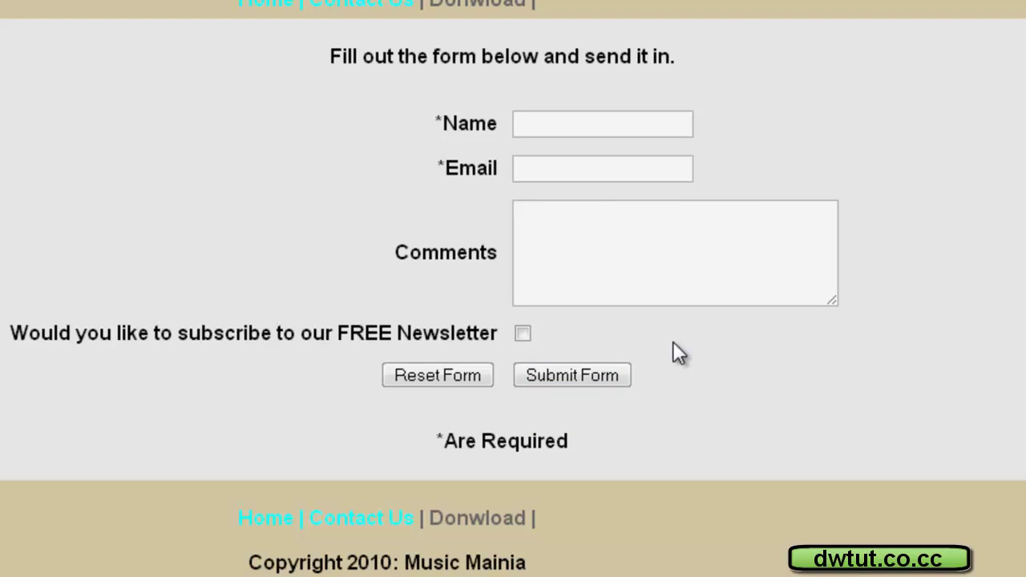
{"action": "left_click", "coordinate": [658, 143]}
{"action": "left_click", "coordinate": [652, 192]}
{"action": "left_click", "coordinate": [649, 206]}
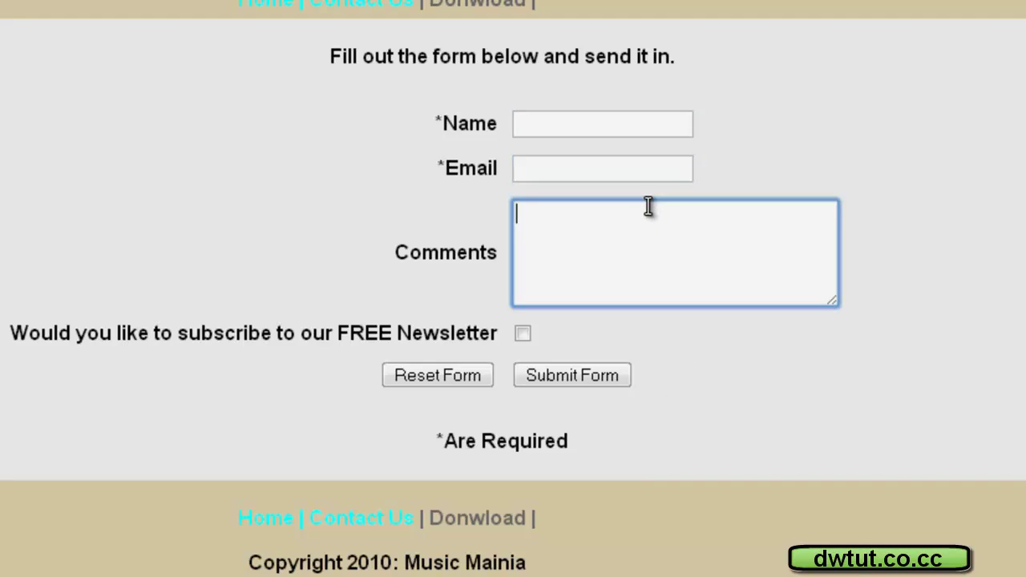
{"action": "left_click", "coordinate": [380, 112]}
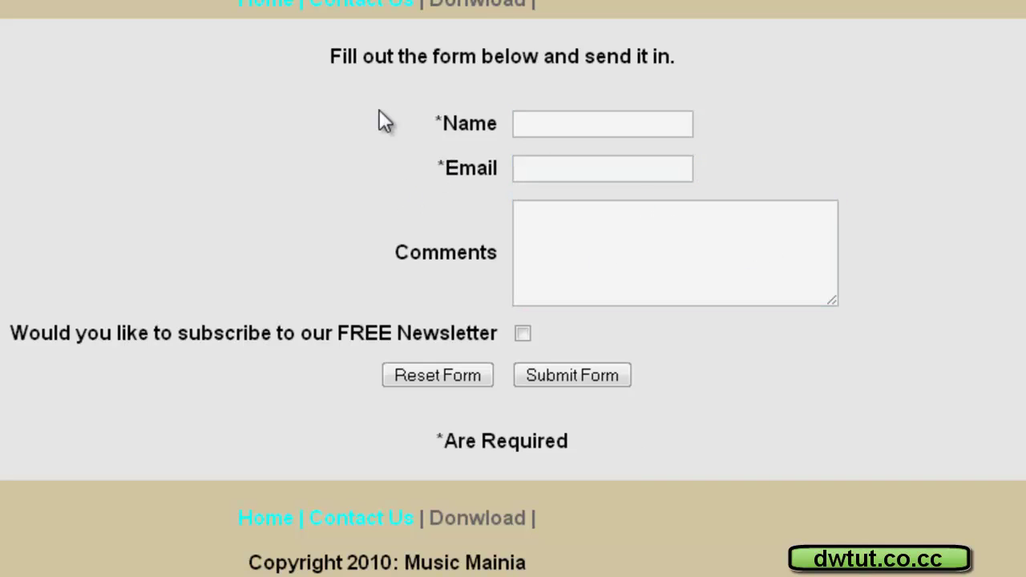
{"action": "left_click_drag", "start_coordinate": [358, 104], "coordinate": [567, 96]}
{"action": "left_click", "coordinate": [731, 77]}
Step: Switch back to the Contact_Us page in Dreamweaver and place the cursor in the Comments label cell
{"action": "key", "text": "alt+Tab"}
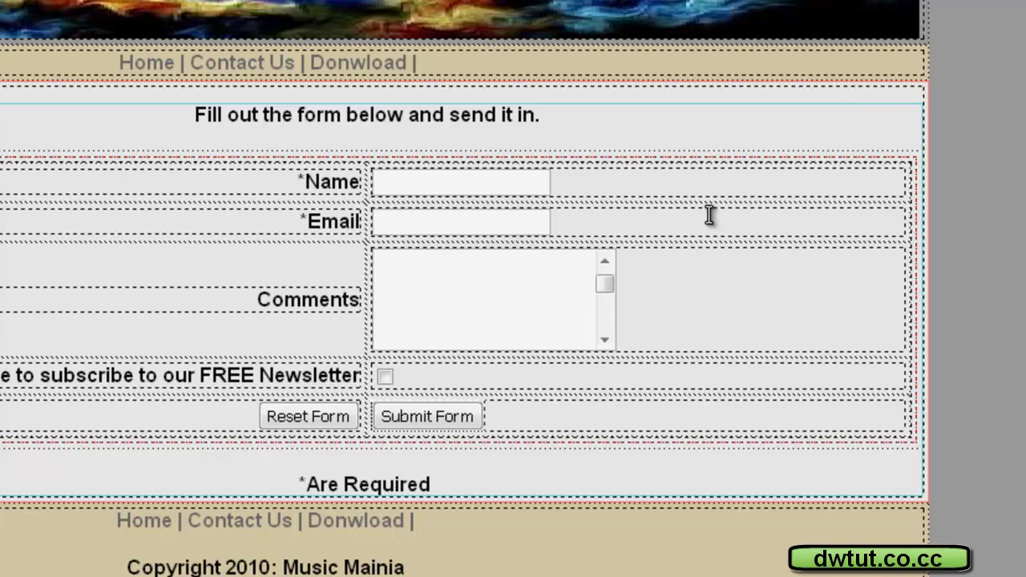
{"action": "left_click", "coordinate": [466, 260]}
{"action": "left_click", "coordinate": [215, 338]}
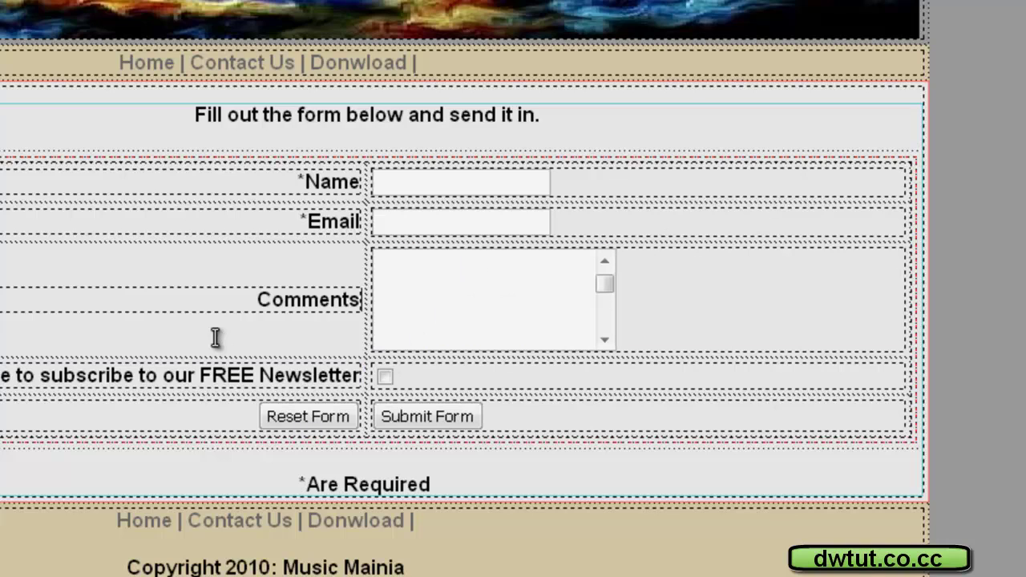